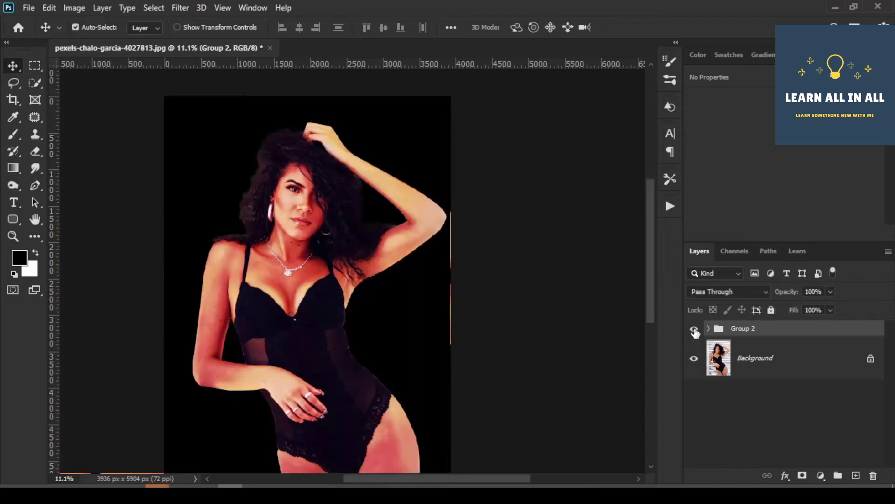
Toggle Group 2's visibility to preview the colour-graded cutout on black
{"action": "left_click", "coordinate": [694, 328]}
{"action": "left_click", "coordinate": [694, 329]}
{"action": "left_click", "coordinate": [694, 329]}
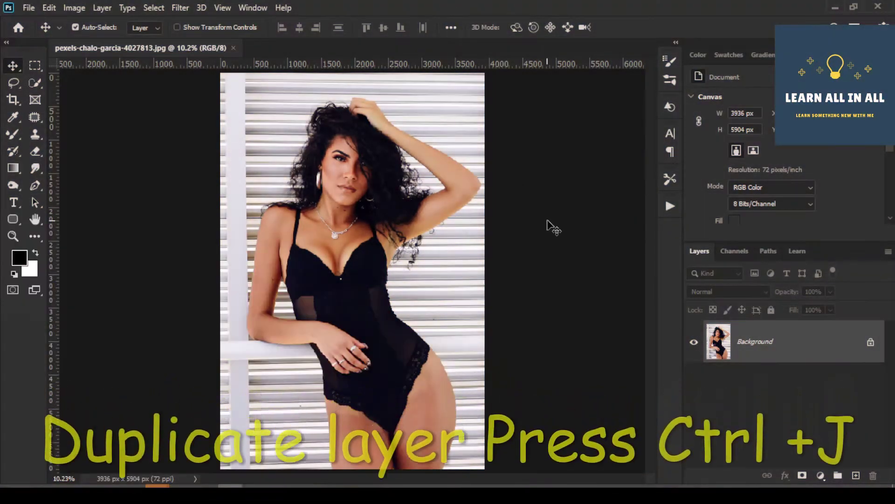
Duplicate the Background layer to create a Background copy layer
{"action": "right_click", "coordinate": [770, 346]}
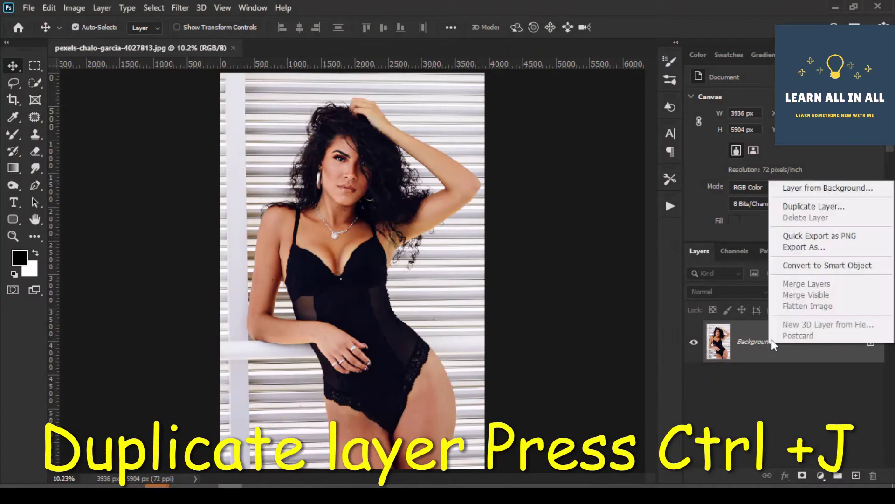
{"action": "left_click", "coordinate": [798, 207]}
{"action": "left_click", "coordinate": [544, 129]}
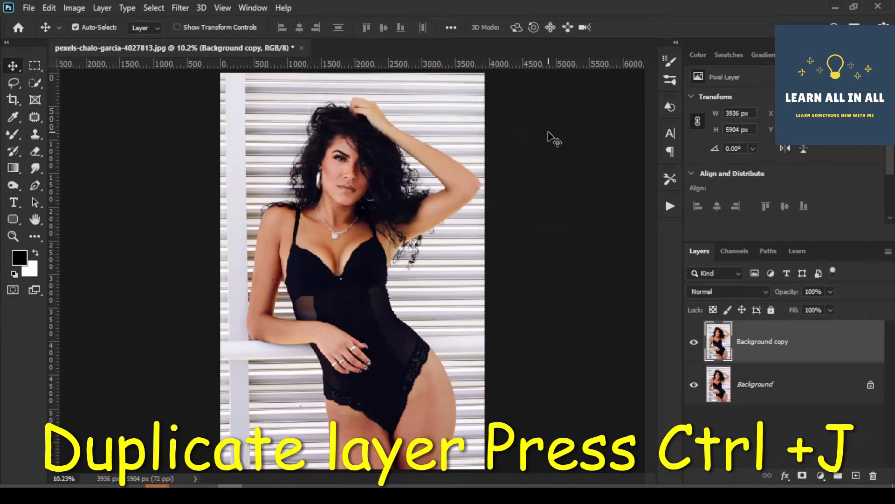
Use Select > Subject to automatically select the woman
{"action": "left_click", "coordinate": [153, 8]}
{"action": "left_click", "coordinate": [177, 161]}
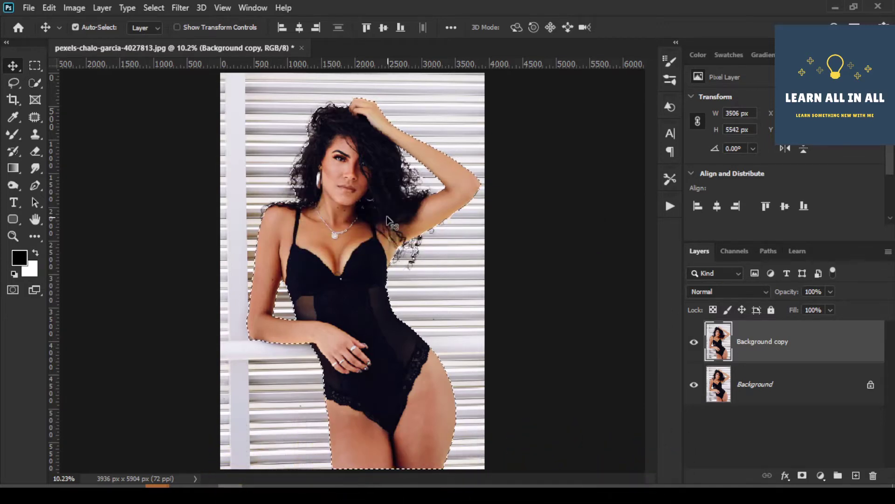
{"action": "scroll", "coordinate": [410, 255], "scroll_direction": "up", "scroll_amount": 5}
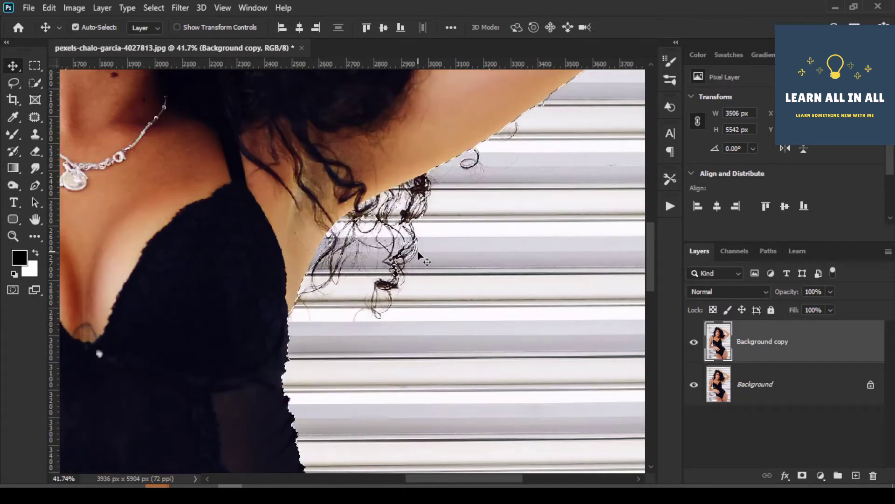
Use the Quick Selection Tool to add the neck and hair edge to the selection
{"action": "key", "text": "w"}
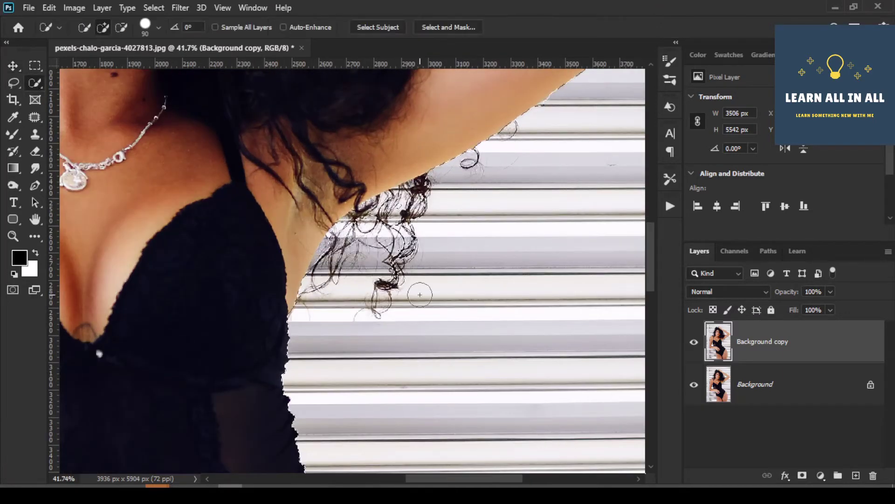
{"action": "scroll", "coordinate": [428, 212], "scroll_direction": "up", "scroll_amount": 2}
{"action": "scroll", "coordinate": [428, 211], "scroll_direction": "up", "scroll_amount": 1}
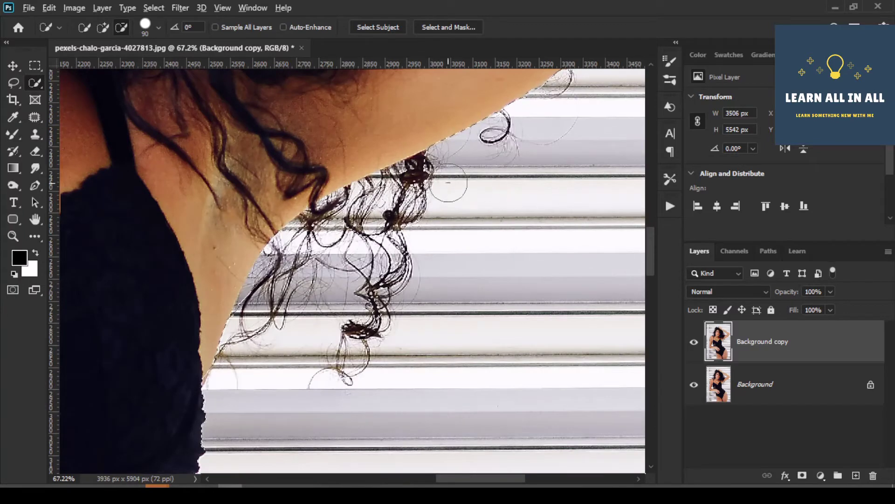
{"action": "left_click_drag", "start_coordinate": [436, 173], "coordinate": [337, 228]}
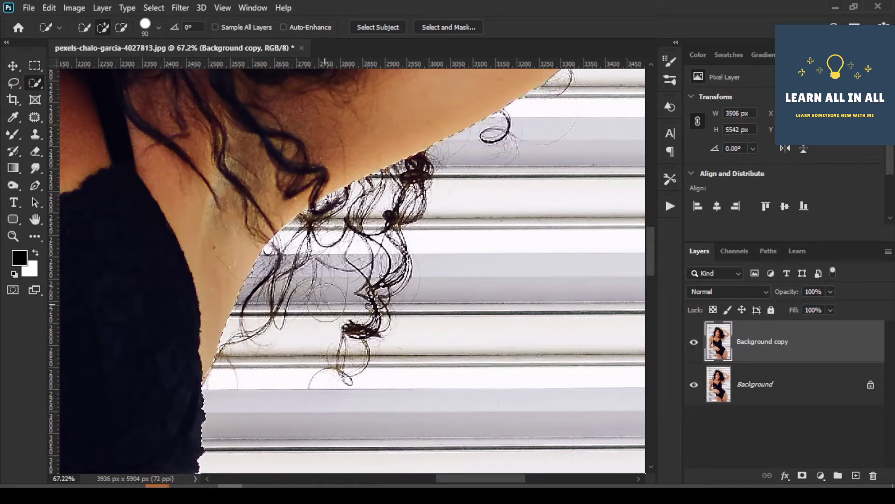
{"action": "scroll", "coordinate": [353, 235], "scroll_direction": "up", "scroll_amount": 2}
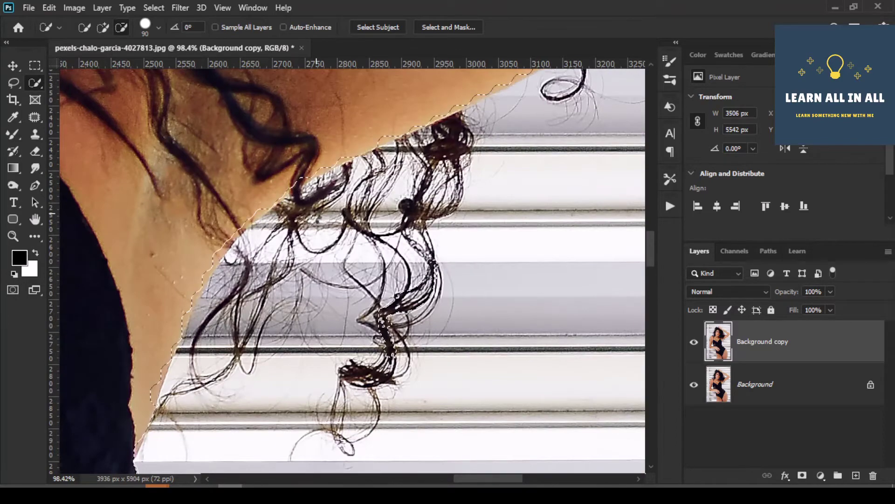
{"action": "scroll", "coordinate": [316, 231], "scroll_direction": "down", "scroll_amount": 5}
{"action": "scroll", "coordinate": [316, 231], "scroll_direction": "down", "scroll_amount": 3}
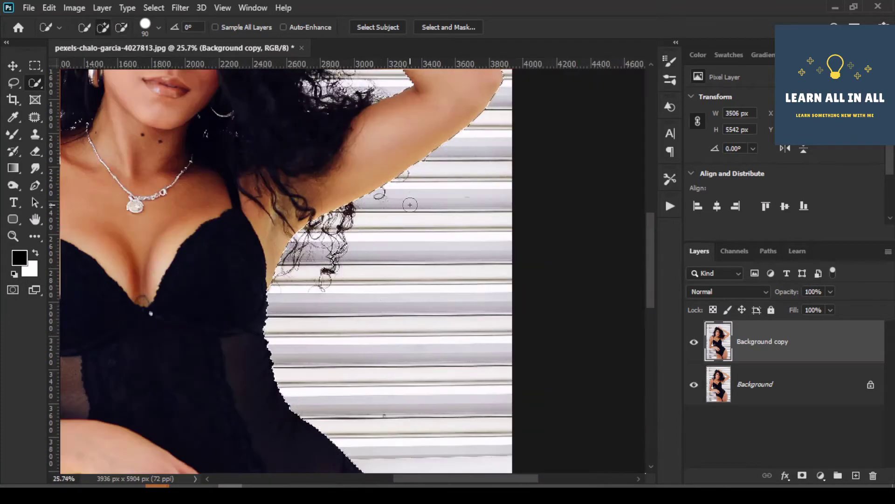
{"action": "scroll", "coordinate": [410, 200], "scroll_direction": "down", "scroll_amount": 3}
{"action": "scroll", "coordinate": [403, 122], "scroll_direction": "up", "scroll_amount": 3}
{"action": "scroll", "coordinate": [404, 122], "scroll_direction": "up", "scroll_amount": 2}
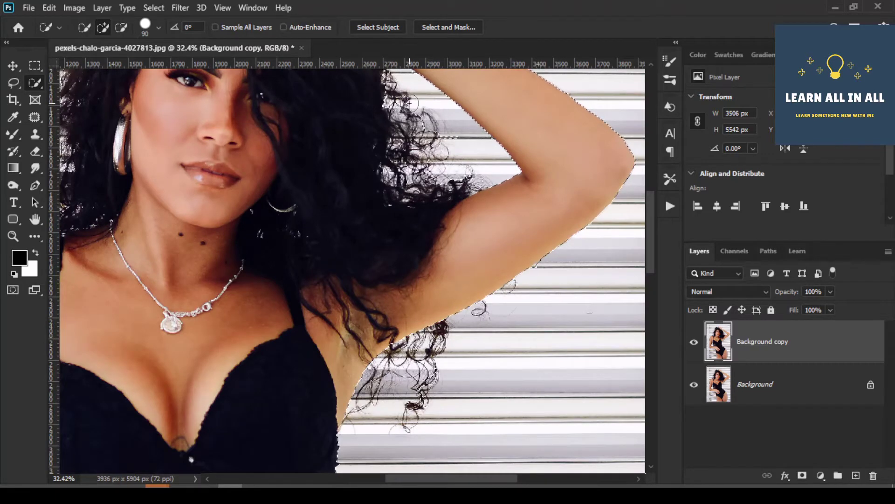
Subtract background near the hair and refine the selection edge by the armpit
{"action": "left_click_drag", "start_coordinate": [409, 110], "coordinate": [389, 93]}
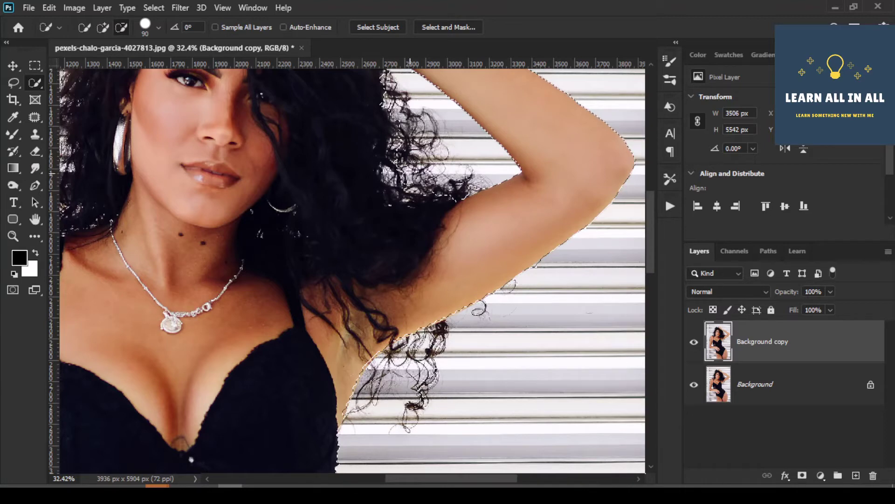
{"action": "mouse_move", "coordinate": [439, 138]}
{"action": "left_mouse_down"}
{"action": "mouse_move", "coordinate": [478, 244]}
{"action": "mouse_move", "coordinate": [485, 231]}
{"action": "mouse_move", "coordinate": [472, 230]}
{"action": "left_mouse_up"}
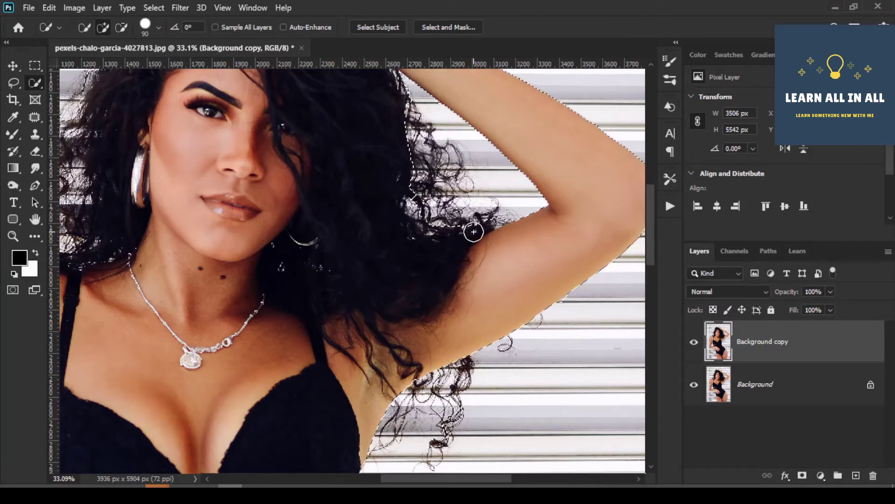
{"action": "scroll", "coordinate": [471, 229], "scroll_direction": "down", "scroll_amount": 3}
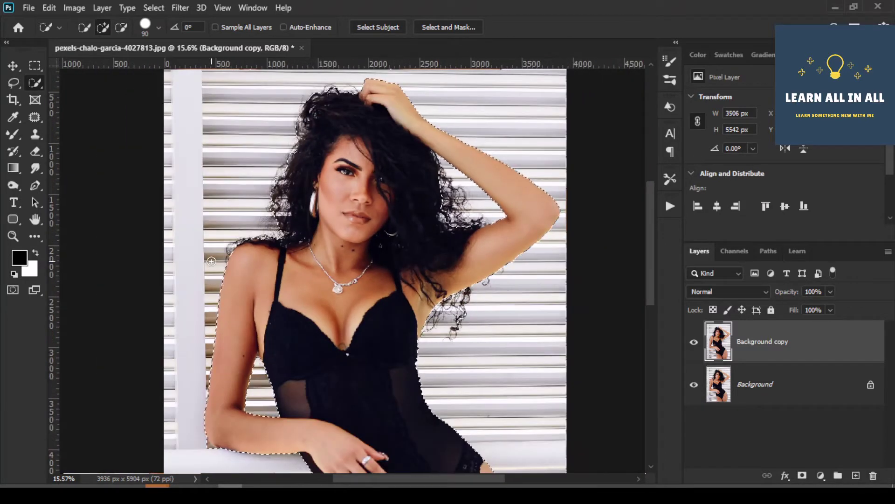
{"action": "scroll", "coordinate": [358, 150], "scroll_direction": "down", "scroll_amount": 2}
{"action": "scroll", "coordinate": [358, 150], "scroll_direction": "down", "scroll_amount": 2}
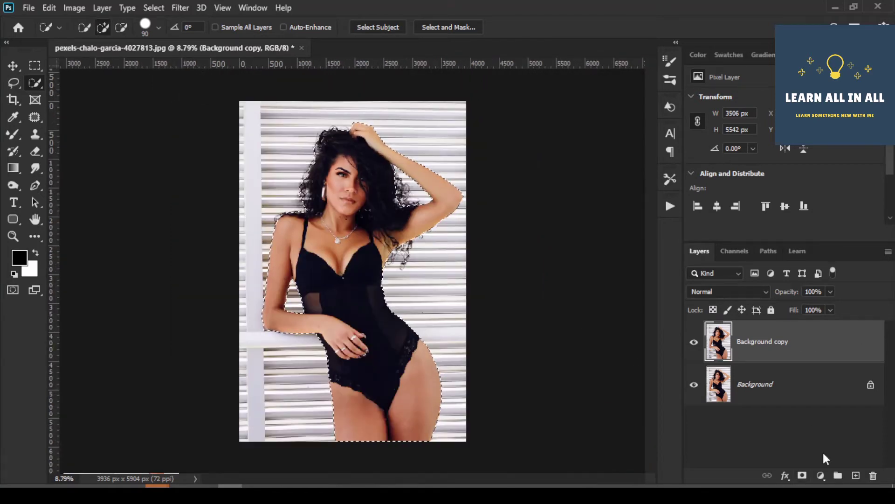
Mask Background copy from the selection and hide the original Background layer
{"action": "left_click", "coordinate": [802, 475]}
{"action": "left_click", "coordinate": [694, 384]}
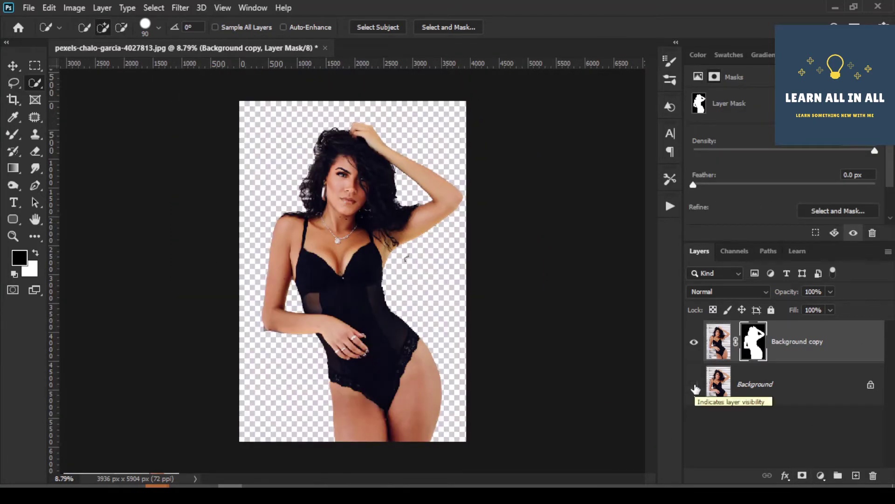
{"action": "scroll", "coordinate": [406, 267], "scroll_direction": "up", "scroll_amount": 3}
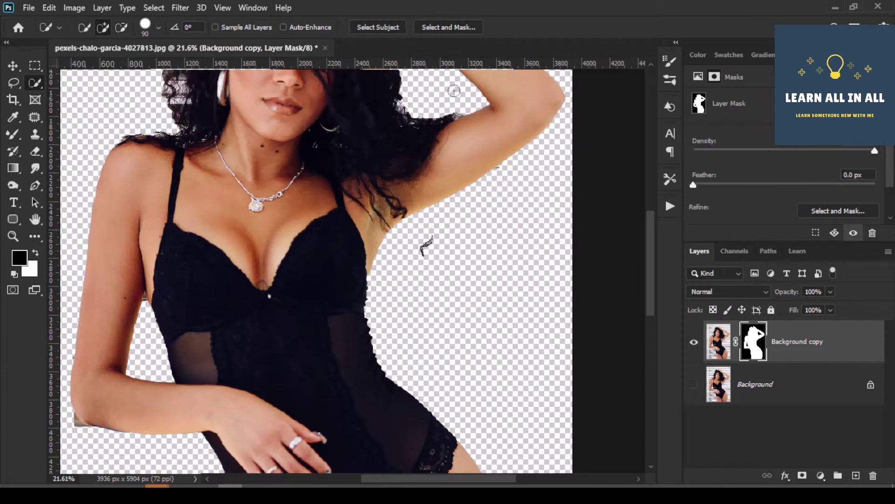
{"action": "scroll", "coordinate": [469, 227], "scroll_direction": "up", "scroll_amount": 2}
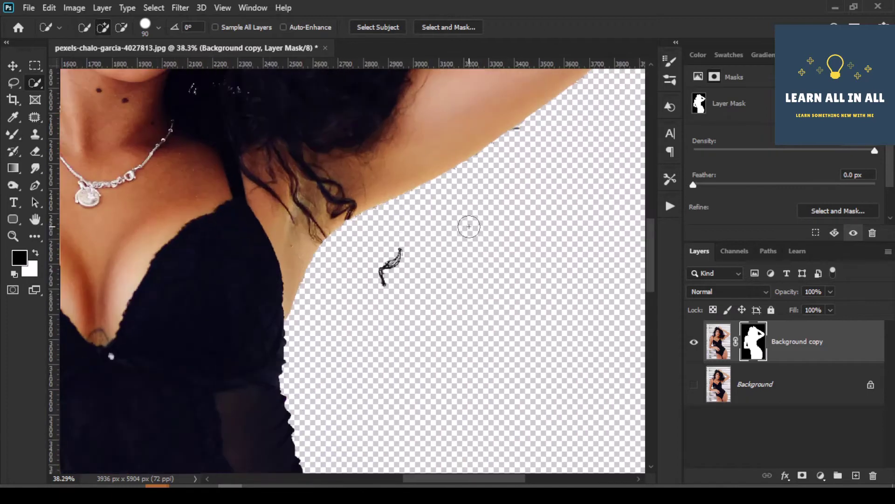
Paint black on the mask with the Brush Tool to remove the stray hair strand
{"action": "left_click", "coordinate": [13, 135]}
{"action": "right_click", "coordinate": [13, 135]}
{"action": "left_click", "coordinate": [75, 133]}
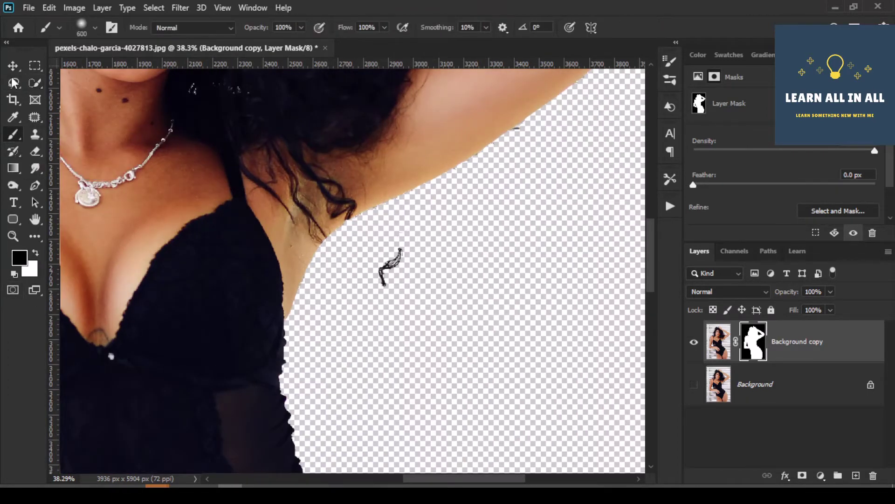
{"action": "left_click", "coordinate": [373, 280]}
{"action": "left_click_drag", "start_coordinate": [322, 354], "coordinate": [380, 356]}
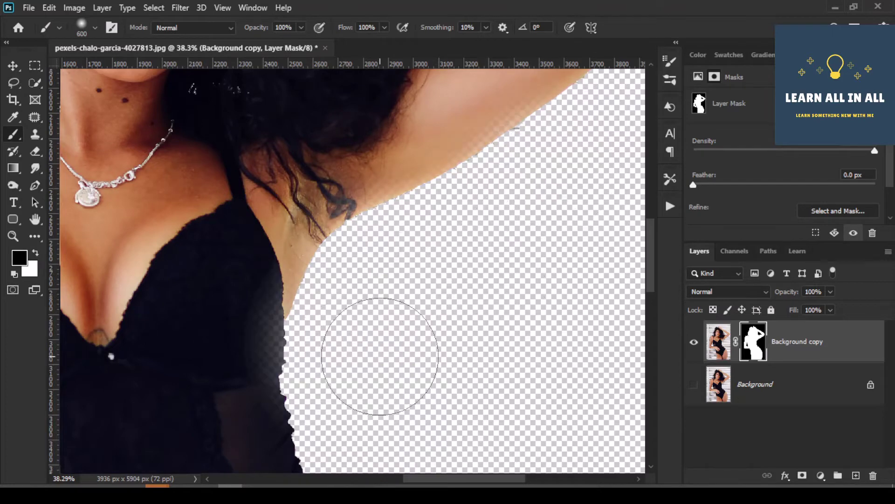
{"action": "key", "text": "ctrl+z"}
{"action": "left_click_drag", "start_coordinate": [414, 308], "coordinate": [425, 291]}
{"action": "scroll", "coordinate": [422, 293], "scroll_direction": "down", "scroll_amount": 5}
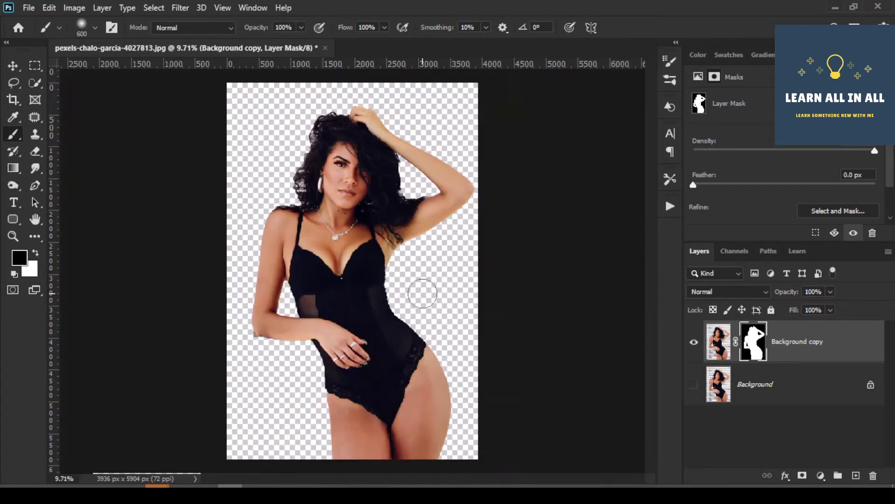
{"action": "scroll", "coordinate": [423, 293], "scroll_direction": "down", "scroll_amount": 3}
{"action": "scroll", "coordinate": [327, 208], "scroll_direction": "up", "scroll_amount": 5}
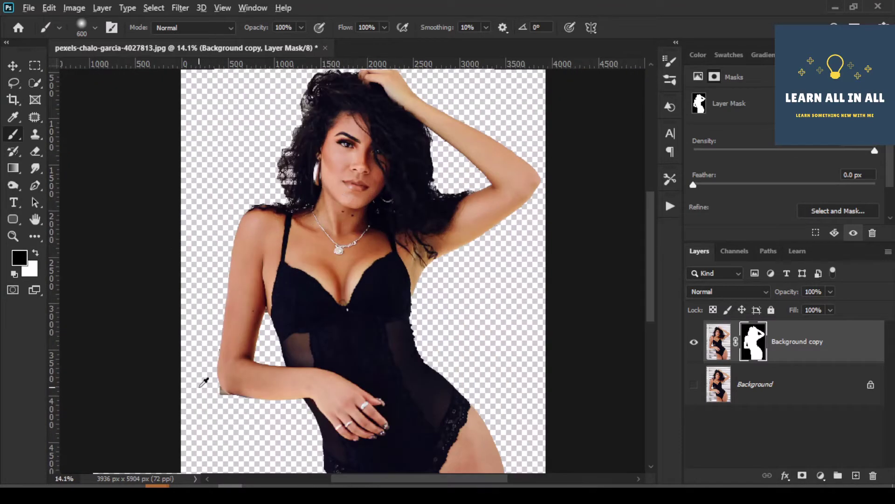
{"action": "scroll", "coordinate": [204, 382], "scroll_direction": "up", "scroll_amount": 2}
{"action": "scroll", "coordinate": [205, 364], "scroll_direction": "up", "scroll_amount": 2}
{"action": "scroll", "coordinate": [208, 344], "scroll_direction": "up", "scroll_amount": 2}
Use the Pen tool to trace the background patch below the elbow along the forearm
{"action": "scroll", "coordinate": [214, 383], "scroll_direction": "up", "scroll_amount": 2}
{"action": "key", "text": "p"}
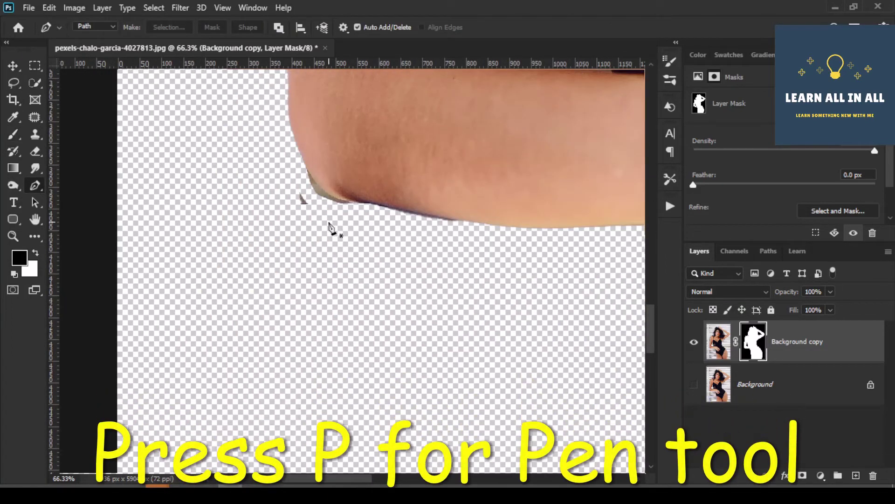
{"action": "scroll", "coordinate": [307, 168], "scroll_direction": "up", "scroll_amount": 2}
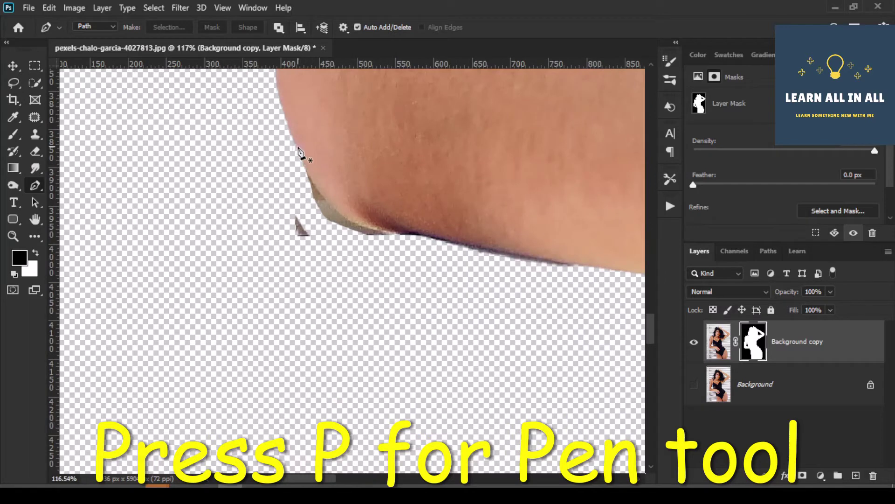
{"action": "left_click", "coordinate": [292, 136]}
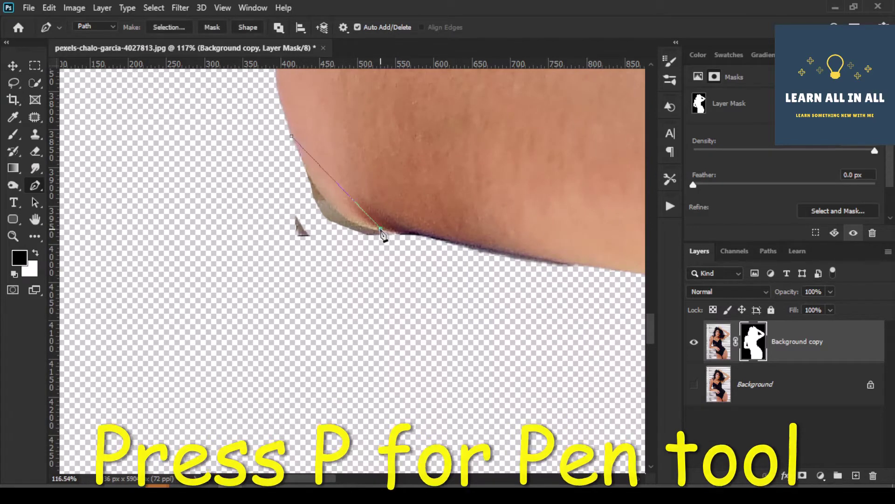
{"action": "left_click_drag", "start_coordinate": [381, 229], "coordinate": [449, 242]}
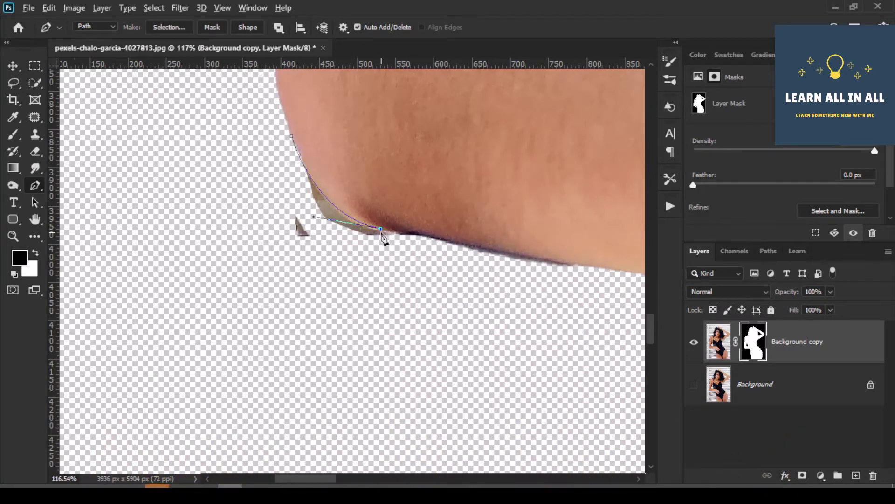
{"action": "scroll", "coordinate": [382, 237], "scroll_direction": "down", "scroll_amount": 2}
{"action": "scroll", "coordinate": [512, 260], "scroll_direction": "up", "scroll_amount": 2}
{"action": "left_click_drag", "start_coordinate": [569, 258], "coordinate": [588, 258]}
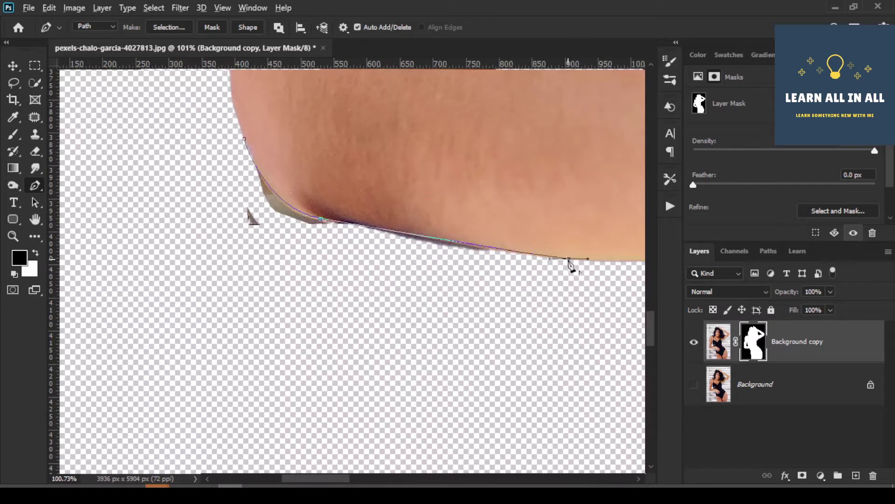
{"action": "scroll", "coordinate": [569, 264], "scroll_direction": "down", "scroll_amount": 3}
{"action": "scroll", "coordinate": [611, 279], "scroll_direction": "up", "scroll_amount": 1}
{"action": "scroll", "coordinate": [618, 340], "scroll_direction": "up", "scroll_amount": 2}
{"action": "scroll", "coordinate": [615, 308], "scroll_direction": "up", "scroll_amount": 2}
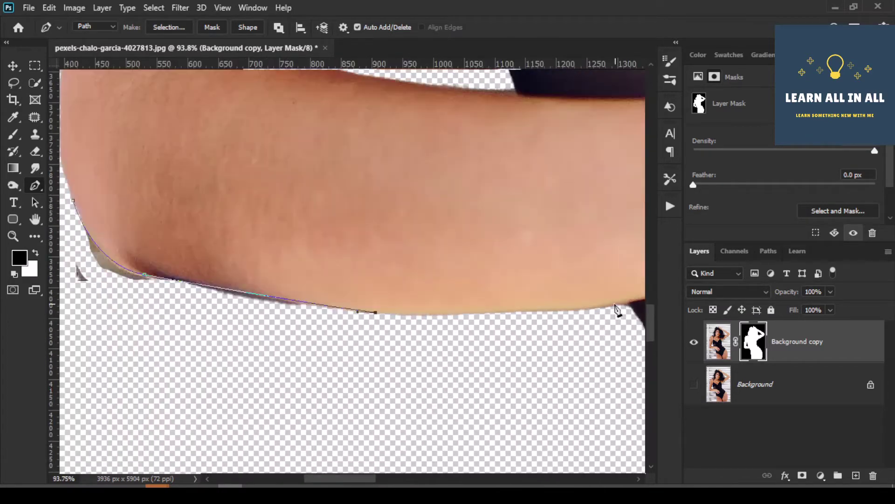
{"action": "left_click_drag", "start_coordinate": [615, 304], "coordinate": [629, 296]}
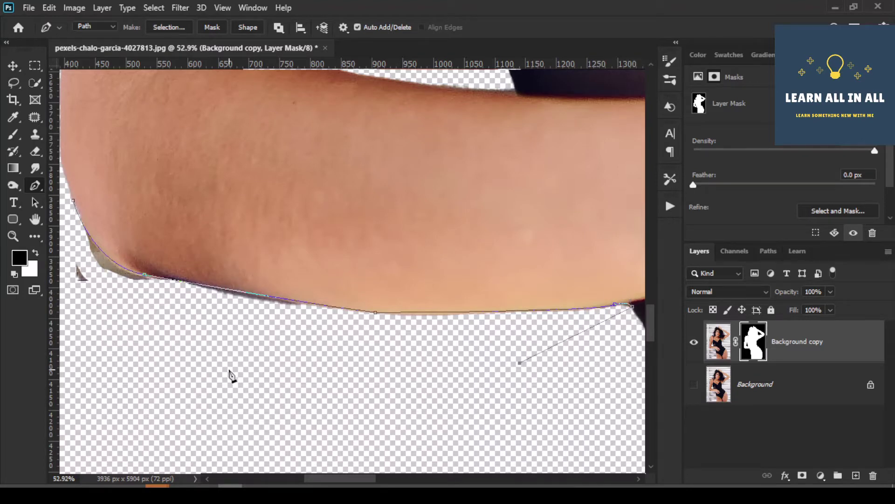
Close the elbow path, convert it to a selection, fill the mask black, and deselect
{"action": "scroll", "coordinate": [230, 376], "scroll_direction": "down", "scroll_amount": 1}
{"action": "left_click", "coordinate": [171, 387]}
{"action": "scroll", "coordinate": [155, 161], "scroll_direction": "up", "scroll_amount": 5}
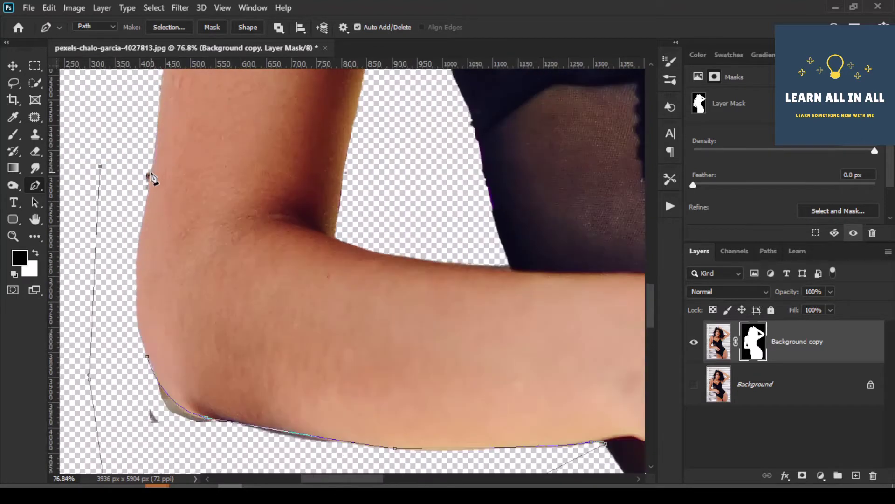
{"action": "left_click_drag", "start_coordinate": [151, 356], "coordinate": [155, 368]}
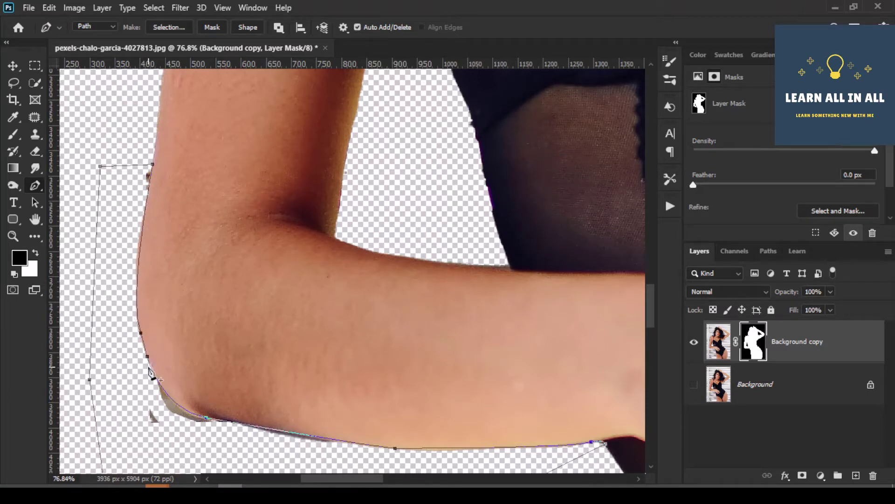
{"action": "left_click", "coordinate": [153, 376]}
{"action": "key", "text": "ctrl+Return"}
{"action": "key", "text": "alt+BackSpace"}
{"action": "key", "text": "ctrl+d"}
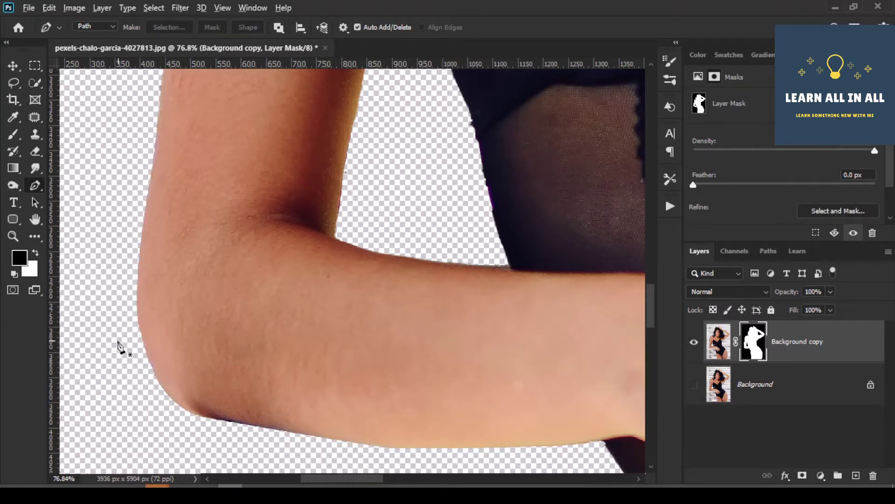
Trace a closed path around the gap between the legs and turn it into a selection
{"action": "scroll", "coordinate": [118, 345], "scroll_direction": "down", "scroll_amount": 3}
{"action": "scroll", "coordinate": [119, 343], "scroll_direction": "down", "scroll_amount": 1}
{"action": "scroll", "coordinate": [190, 224], "scroll_direction": "up", "scroll_amount": 4}
{"action": "scroll", "coordinate": [182, 335], "scroll_direction": "up", "scroll_amount": 2}
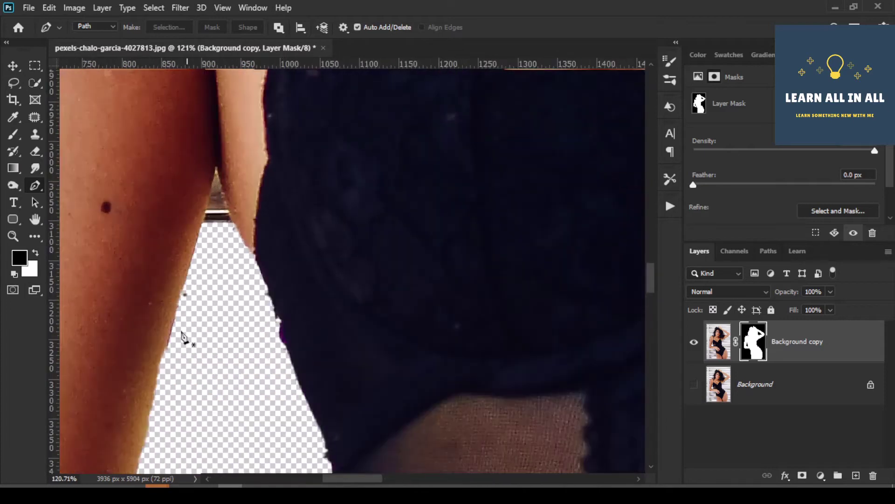
{"action": "left_click", "coordinate": [167, 345]}
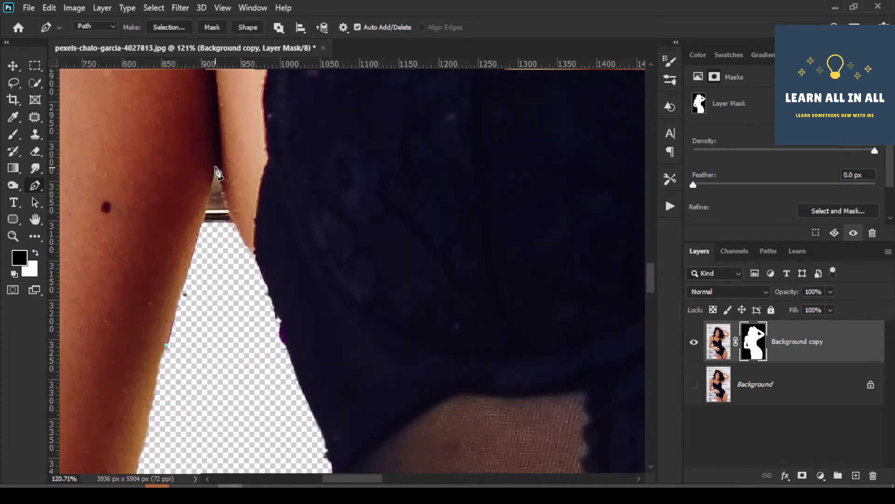
{"action": "left_click", "coordinate": [216, 168]}
{"action": "left_click_drag", "start_coordinate": [278, 322], "coordinate": [281, 347]}
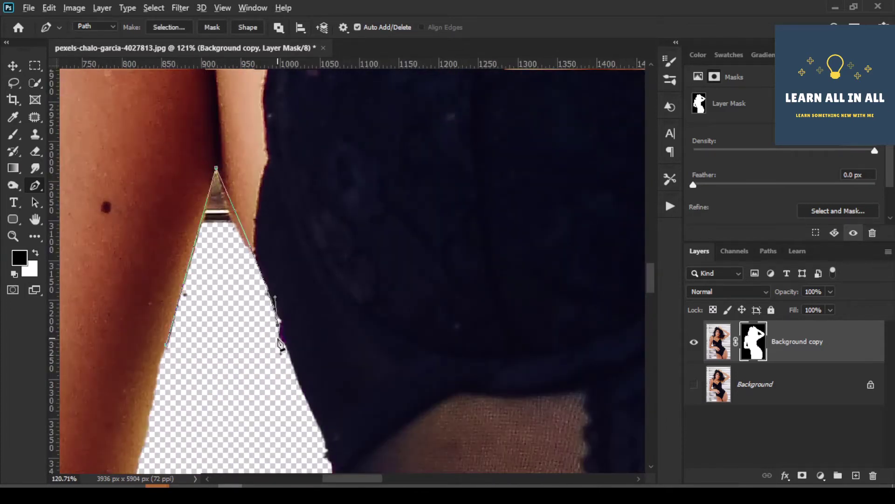
{"action": "left_click", "coordinate": [167, 346]}
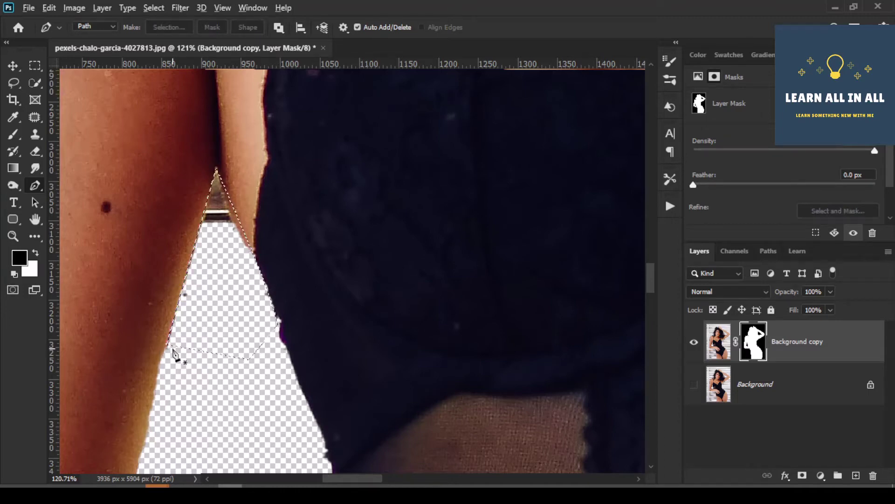
{"action": "key", "text": "ctrl+Return"}
Start a path around the background gap by the raised arm's edge
{"action": "scroll", "coordinate": [177, 349], "scroll_direction": "down", "scroll_amount": 3}
{"action": "scroll", "coordinate": [178, 345], "scroll_direction": "down", "scroll_amount": 3}
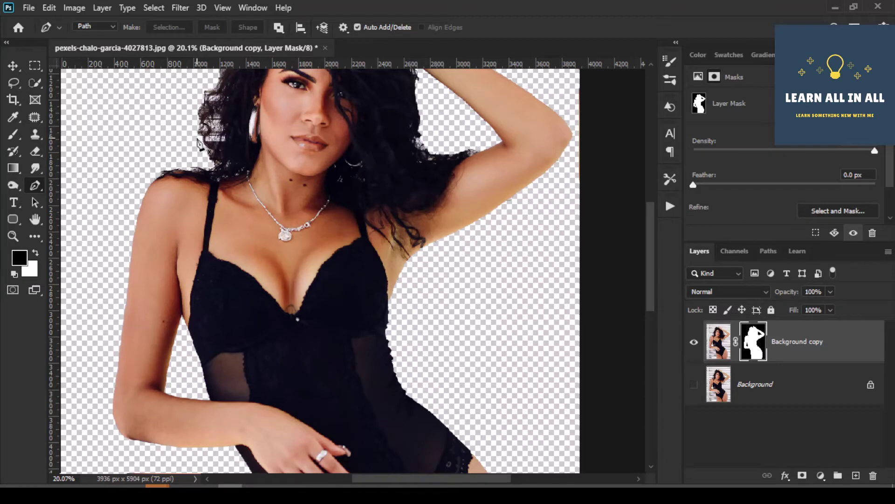
{"action": "scroll", "coordinate": [199, 142], "scroll_direction": "up", "scroll_amount": 3}
{"action": "scroll", "coordinate": [438, 209], "scroll_direction": "up", "scroll_amount": 2}
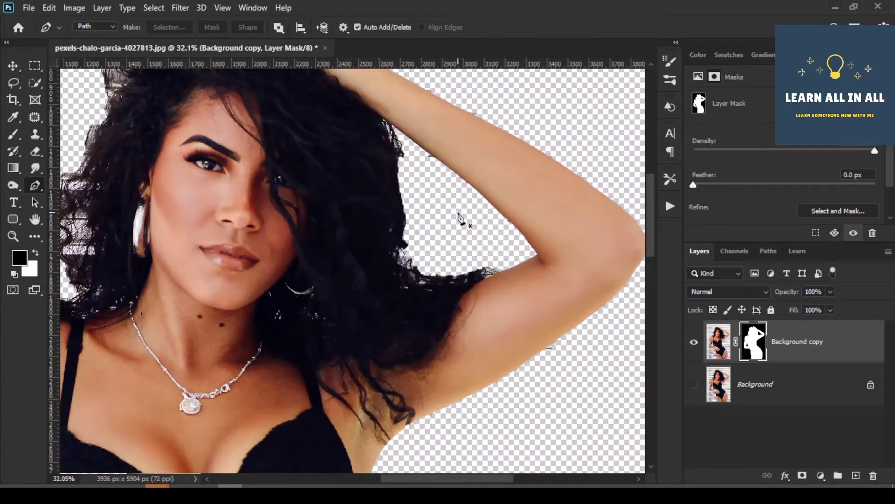
{"action": "scroll", "coordinate": [459, 219], "scroll_direction": "up", "scroll_amount": 2}
{"action": "scroll", "coordinate": [439, 190], "scroll_direction": "up", "scroll_amount": 2}
{"action": "left_click", "coordinate": [375, 103]}
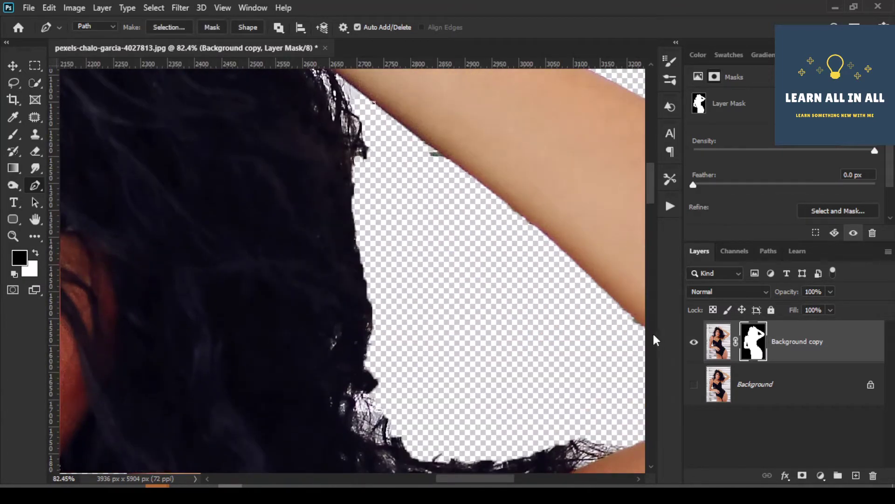
{"action": "scroll", "coordinate": [610, 337], "scroll_direction": "down", "scroll_amount": 2}
{"action": "left_click_drag", "start_coordinate": [609, 323], "coordinate": [630, 359]}
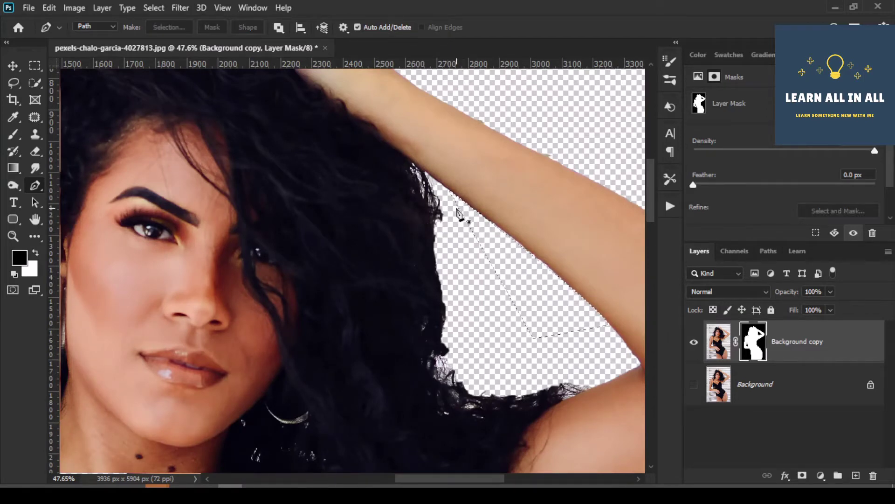
Trace the arm's lower edge and close the path around the background under the arm
{"action": "scroll", "coordinate": [457, 212], "scroll_direction": "down", "scroll_amount": 2}
{"action": "scroll", "coordinate": [560, 375], "scroll_direction": "up", "scroll_amount": 1}
{"action": "scroll", "coordinate": [590, 365], "scroll_direction": "up", "scroll_amount": 1}
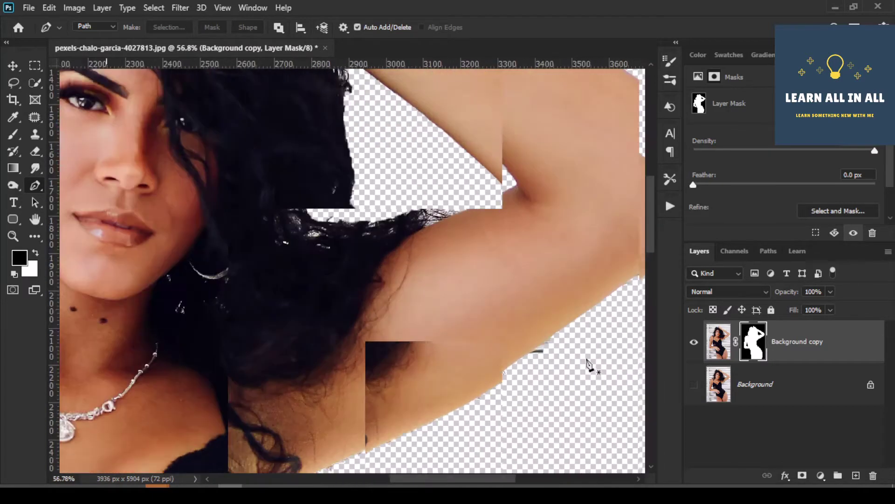
{"action": "scroll", "coordinate": [568, 351], "scroll_direction": "up", "scroll_amount": 1}
{"action": "left_click", "coordinate": [571, 323]}
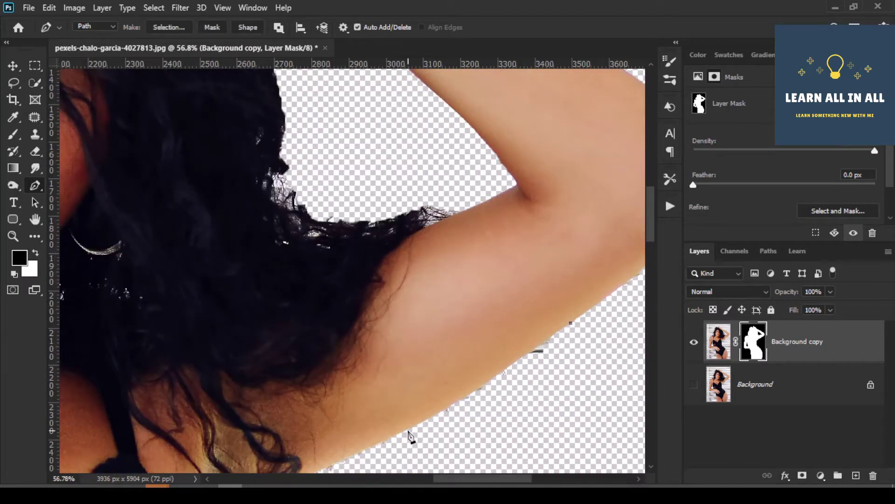
{"action": "left_click_drag", "start_coordinate": [408, 430], "coordinate": [378, 443]}
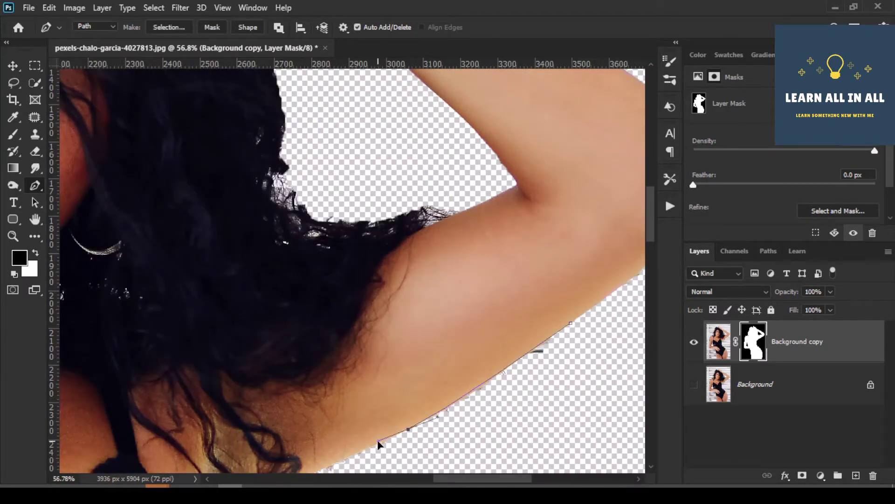
{"action": "left_click", "coordinate": [571, 323]}
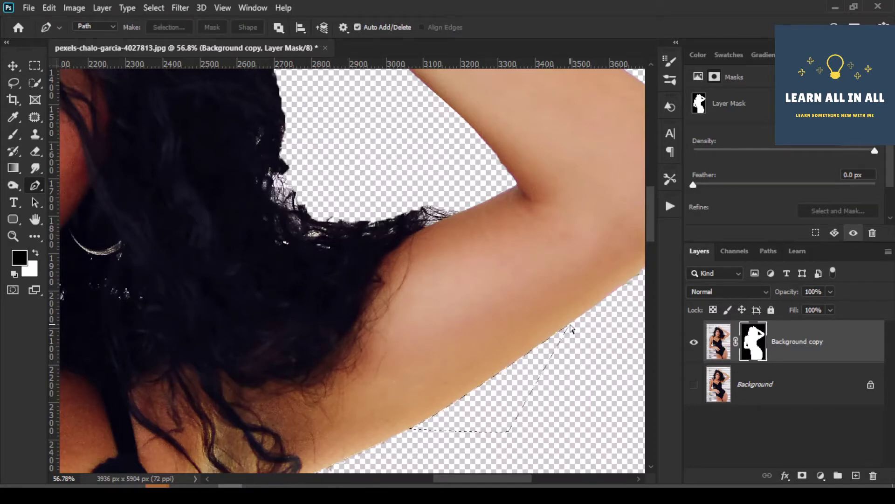
{"action": "scroll", "coordinate": [564, 326], "scroll_direction": "down", "scroll_amount": 1}
{"action": "scroll", "coordinate": [563, 325], "scroll_direction": "down", "scroll_amount": 2}
{"action": "scroll", "coordinate": [513, 326], "scroll_direction": "down", "scroll_amount": 1}
{"action": "scroll", "coordinate": [434, 333], "scroll_direction": "down", "scroll_amount": 1}
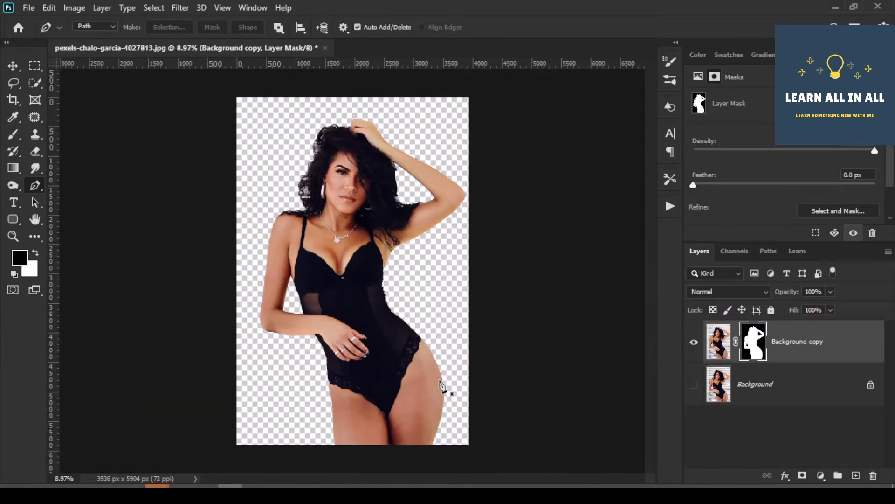
Toggle the original photo's visibility to compare it with the cutout
{"action": "left_click", "coordinate": [690, 390]}
{"action": "left_click", "coordinate": [692, 391]}
{"action": "left_click", "coordinate": [692, 390]}
Add a black Solid Color fill layer above the original Background layer
{"action": "left_click", "coordinate": [755, 388]}
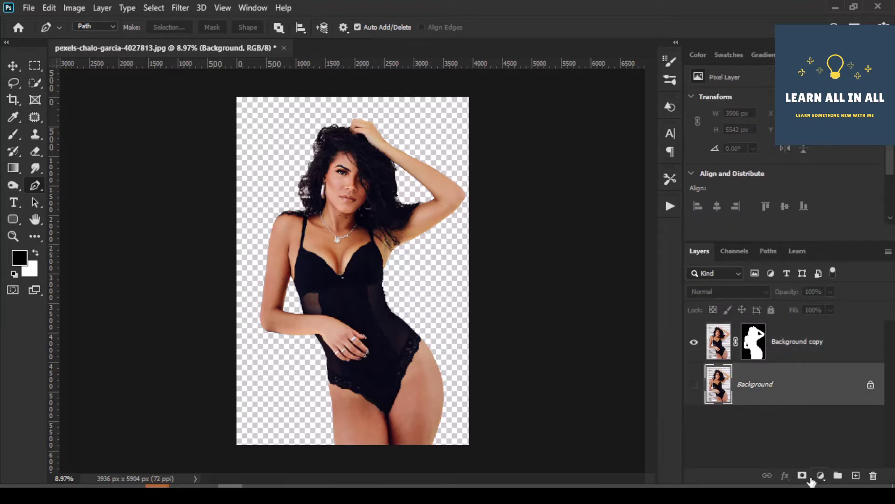
{"action": "left_click", "coordinate": [819, 476]}
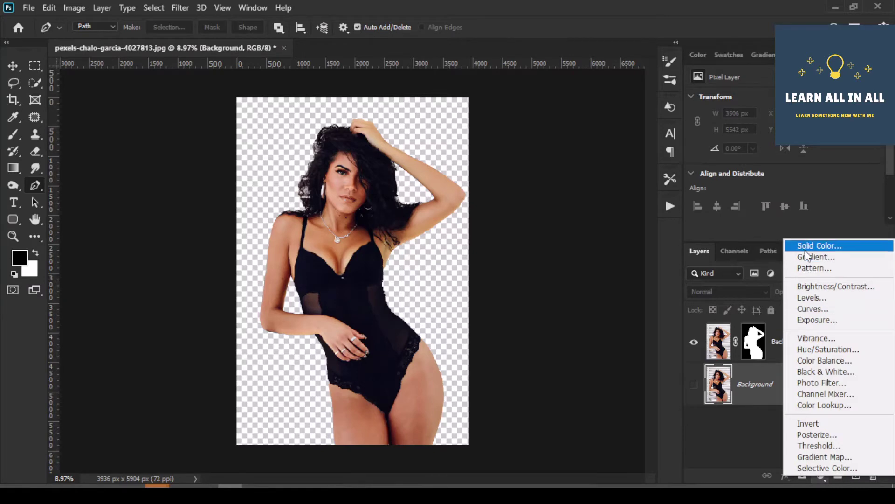
{"action": "left_click", "coordinate": [819, 246]}
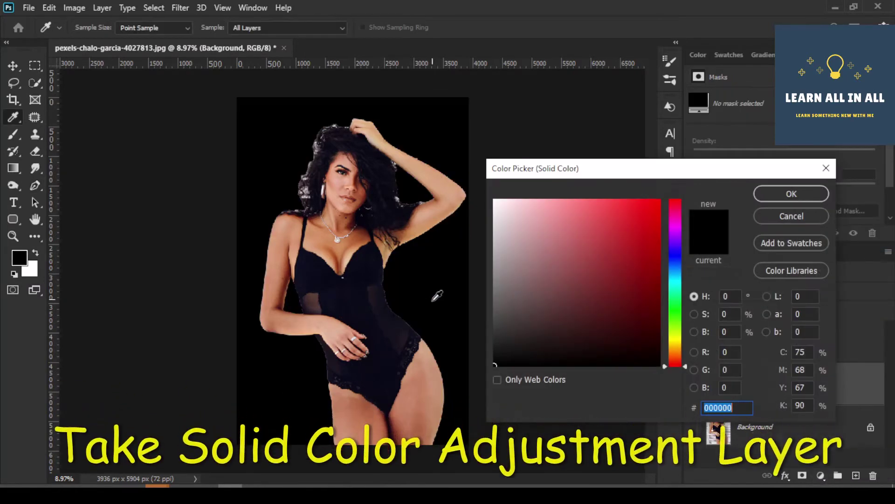
{"action": "left_click", "coordinate": [778, 195]}
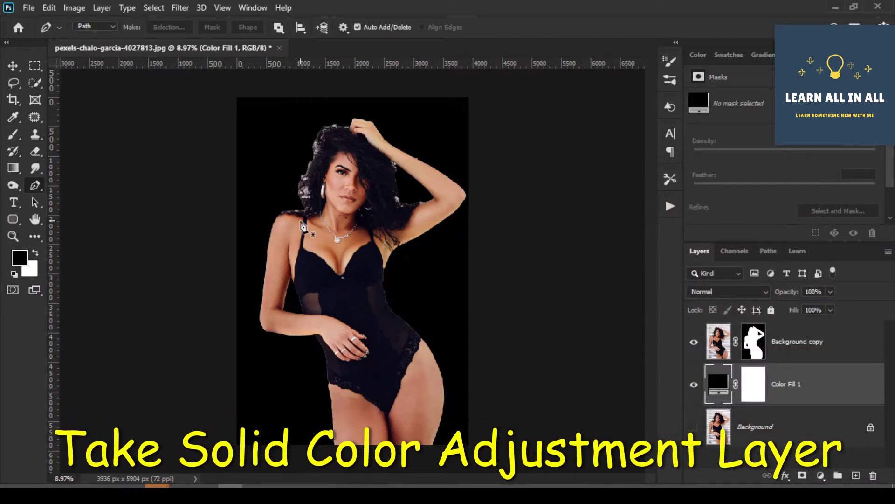
Switch to the Move tool and select the cutout's layer mask
{"action": "key", "text": "b"}
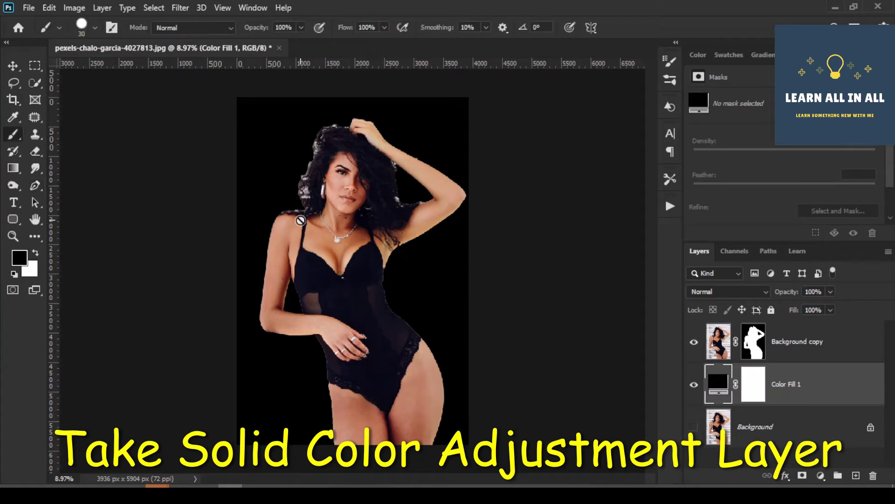
{"action": "left_click", "coordinate": [14, 66]}
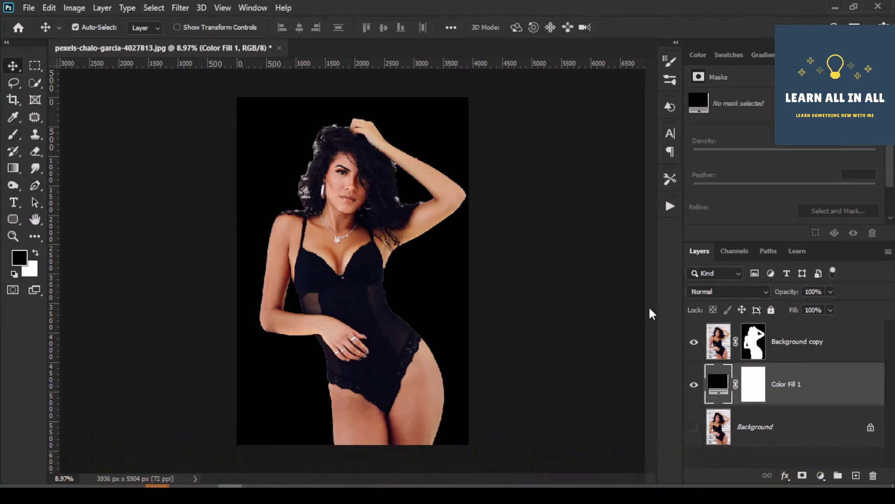
{"action": "left_click", "coordinate": [758, 350]}
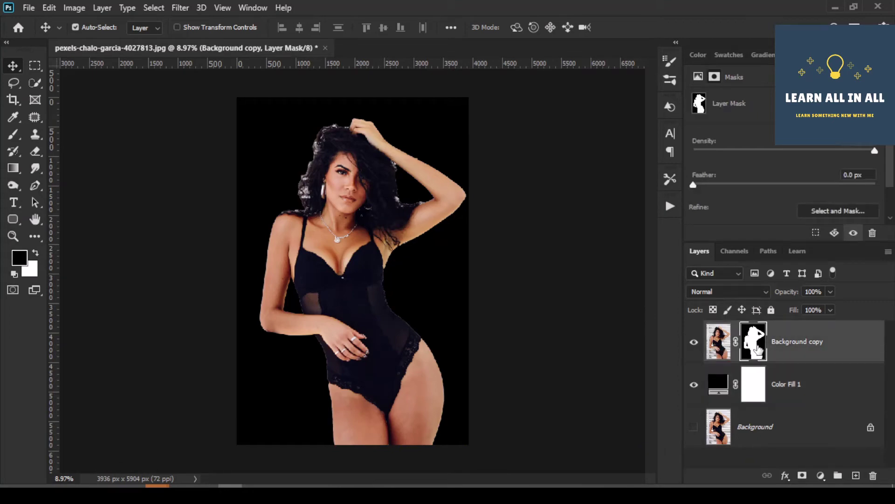
Open the cutout's mask in Select and Mask and zoom in on the shoulder
{"action": "right_click", "coordinate": [759, 351]}
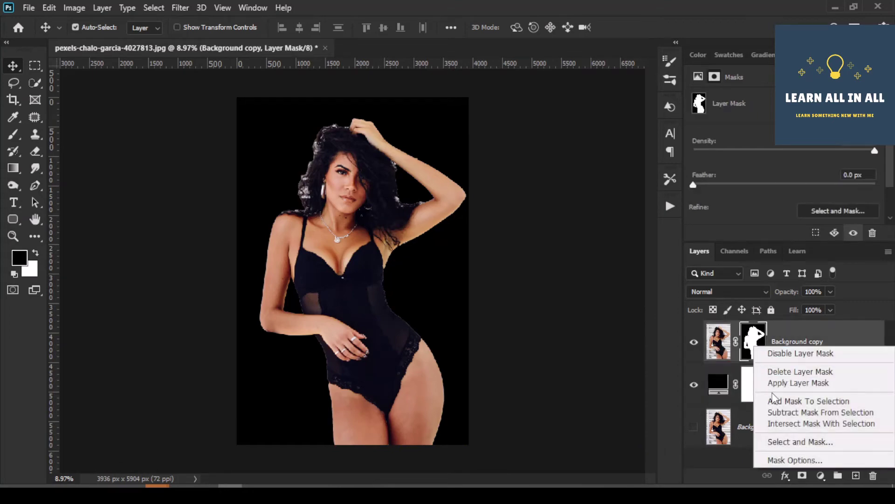
{"action": "left_click", "coordinate": [803, 442]}
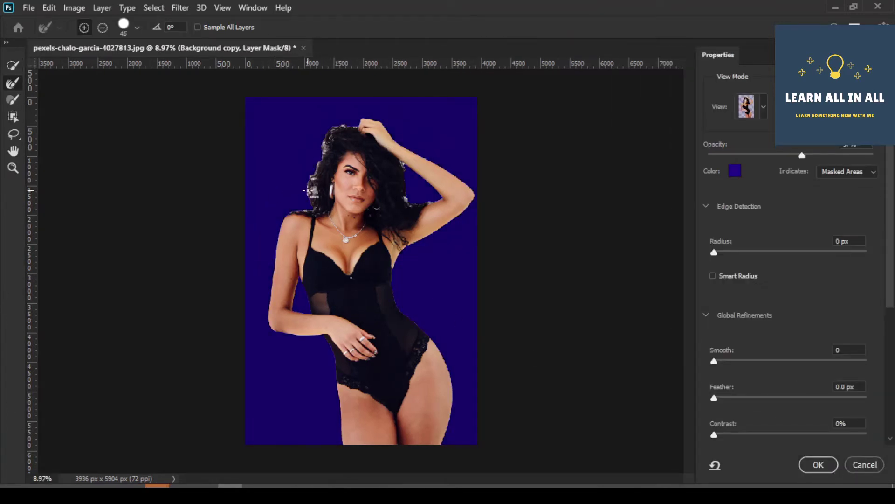
{"action": "scroll", "coordinate": [308, 191], "scroll_direction": "up", "scroll_amount": 3}
{"action": "scroll", "coordinate": [308, 190], "scroll_direction": "up", "scroll_amount": 2}
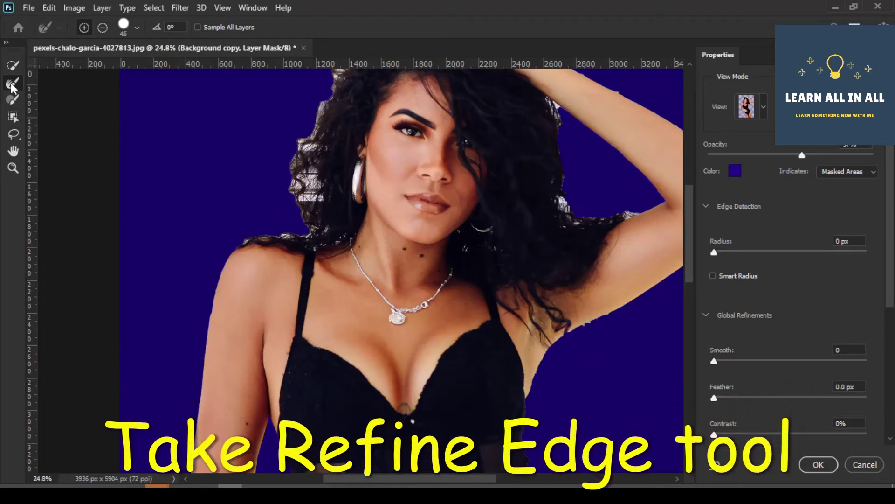
{"action": "scroll", "coordinate": [248, 159], "scroll_direction": "up", "scroll_amount": 2}
{"action": "scroll", "coordinate": [261, 187], "scroll_direction": "up", "scroll_amount": 1}
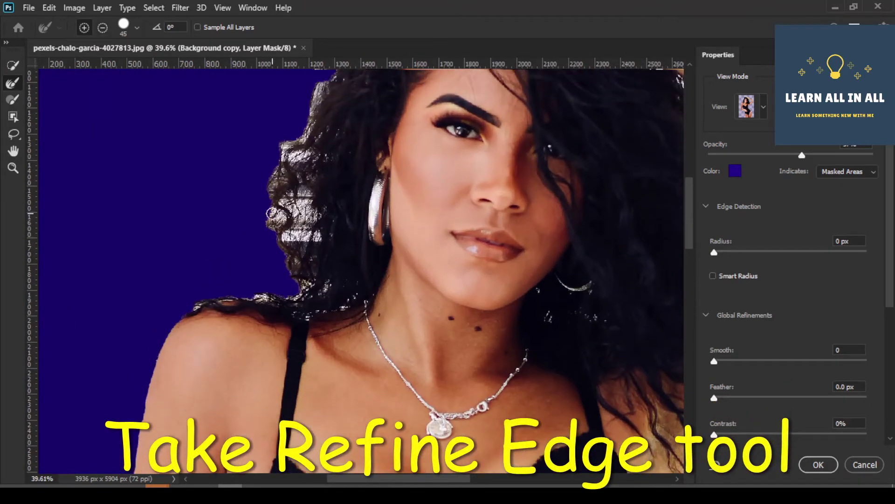
{"action": "scroll", "coordinate": [252, 238], "scroll_direction": "up", "scroll_amount": 1}
{"action": "scroll", "coordinate": [164, 332], "scroll_direction": "up", "scroll_amount": 1}
{"action": "scroll", "coordinate": [149, 345], "scroll_direction": "up", "scroll_amount": 1}
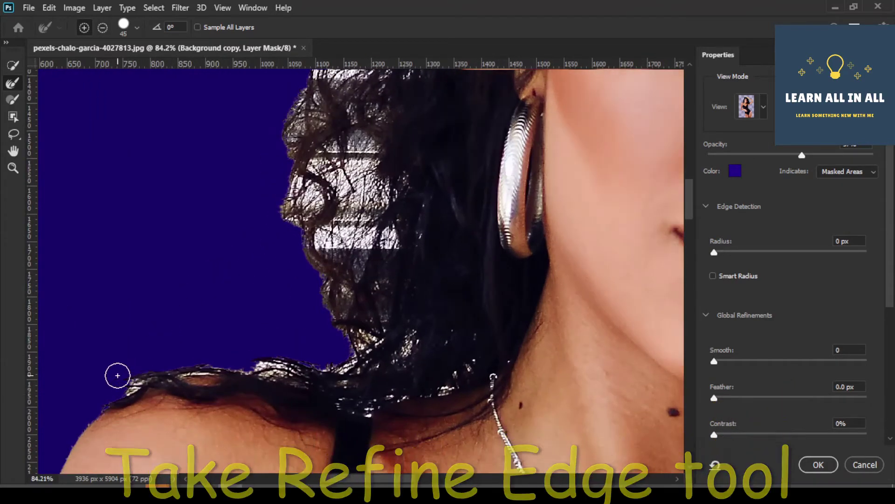
Paint with the Refine Edge Brush along the hair from the shoulder up to the face
{"action": "left_click_drag", "start_coordinate": [193, 373], "coordinate": [186, 364]}
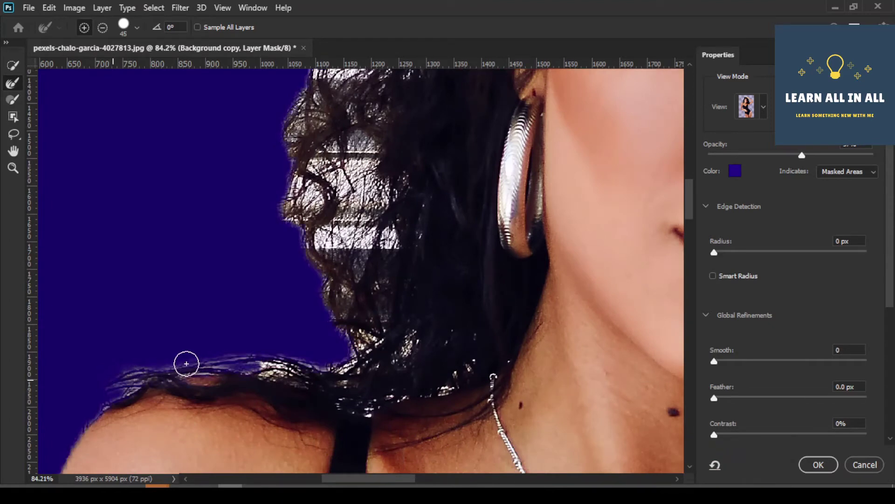
{"action": "left_click_drag", "start_coordinate": [269, 366], "coordinate": [279, 367]}
{"action": "mouse_move", "coordinate": [208, 360]}
{"action": "left_mouse_down"}
{"action": "mouse_move", "coordinate": [124, 374]}
{"action": "mouse_move", "coordinate": [391, 341]}
{"action": "left_mouse_up"}
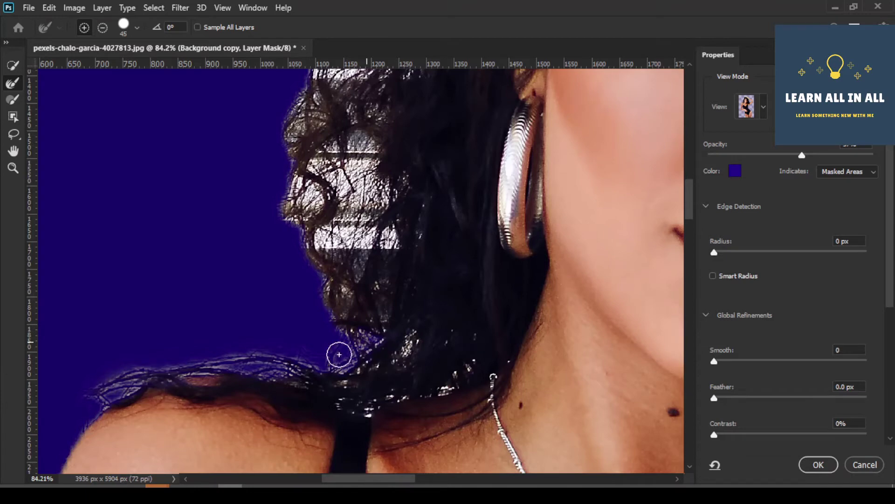
{"action": "mouse_move", "coordinate": [339, 354]}
{"action": "left_mouse_down"}
{"action": "mouse_move", "coordinate": [320, 175]}
{"action": "mouse_move", "coordinate": [289, 216]}
{"action": "mouse_move", "coordinate": [357, 161]}
{"action": "mouse_move", "coordinate": [379, 236]}
{"action": "mouse_move", "coordinate": [390, 240]}
{"action": "left_mouse_up"}
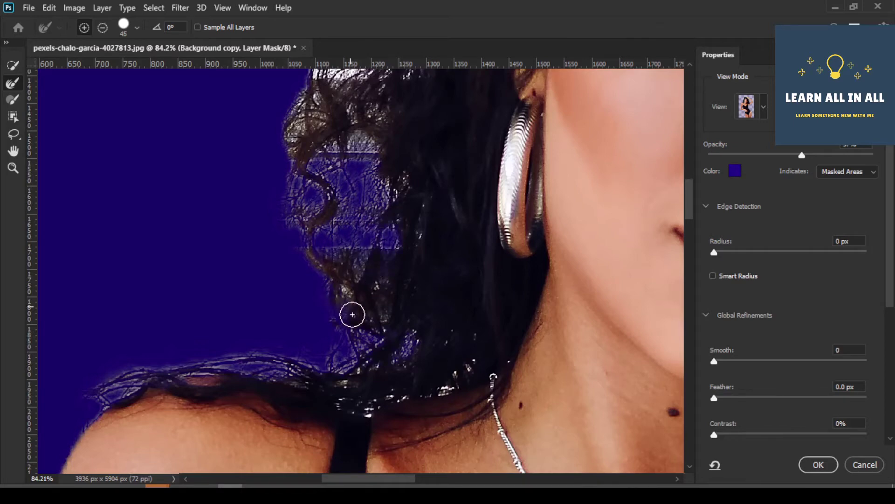
{"action": "left_click_drag", "start_coordinate": [353, 314], "coordinate": [361, 347]}
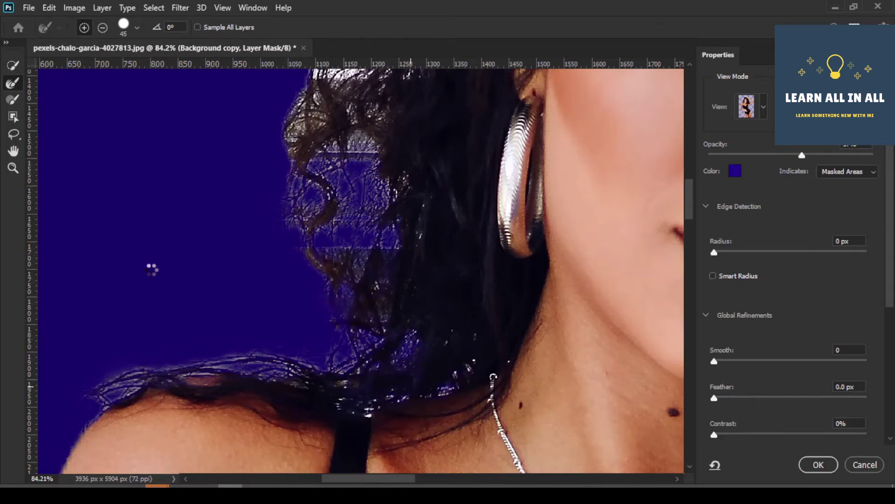
{"action": "scroll", "coordinate": [150, 268], "scroll_direction": "down", "scroll_amount": 5}
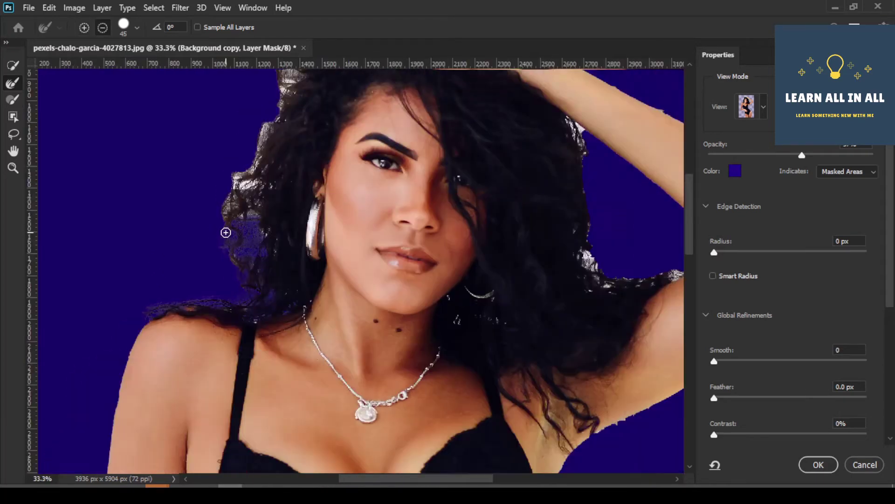
Refine the mask along the top and left-side edges of her hair
{"action": "scroll", "coordinate": [226, 233], "scroll_direction": "up", "scroll_amount": 2}
{"action": "scroll", "coordinate": [216, 226], "scroll_direction": "up", "scroll_amount": 2}
{"action": "scroll", "coordinate": [267, 166], "scroll_direction": "up", "scroll_amount": 1}
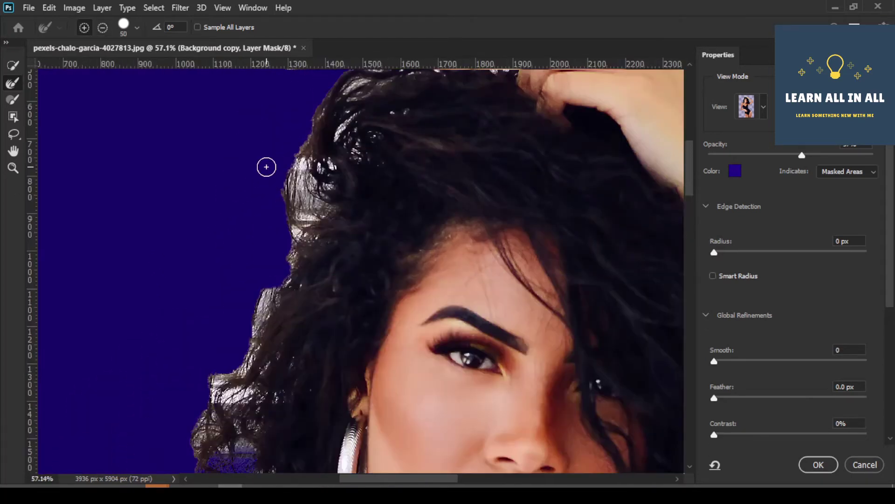
{"action": "left_click_drag", "start_coordinate": [285, 160], "coordinate": [308, 168]}
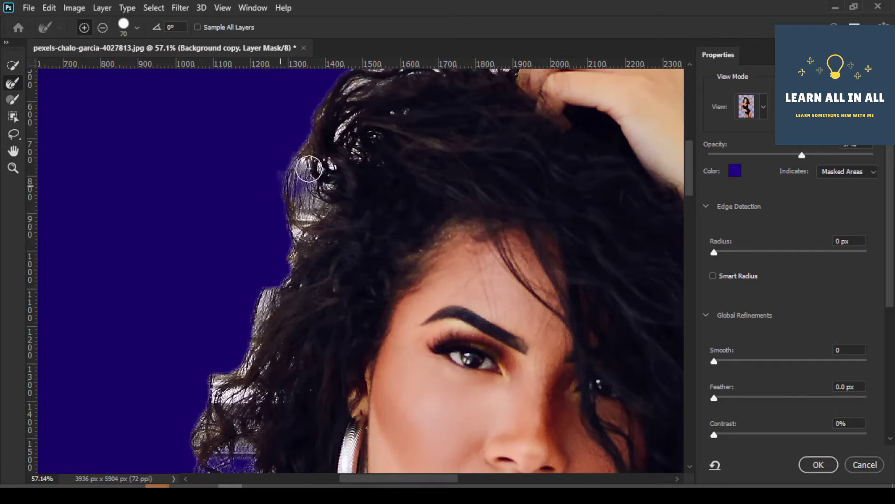
{"action": "mouse_move", "coordinate": [285, 253]}
{"action": "left_mouse_down"}
{"action": "mouse_move", "coordinate": [216, 393]}
{"action": "mouse_move", "coordinate": [244, 385]}
{"action": "mouse_move", "coordinate": [211, 417]}
{"action": "mouse_move", "coordinate": [192, 362]}
{"action": "left_mouse_up"}
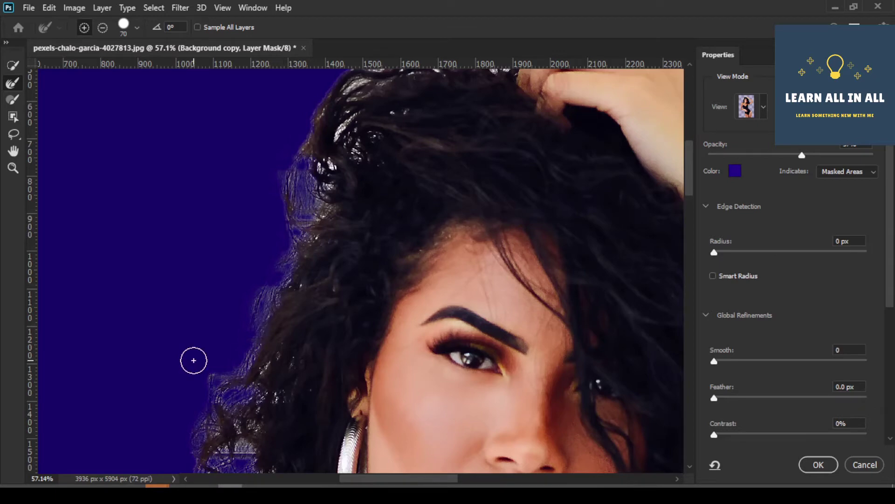
{"action": "scroll", "coordinate": [194, 360], "scroll_direction": "down", "scroll_amount": 3}
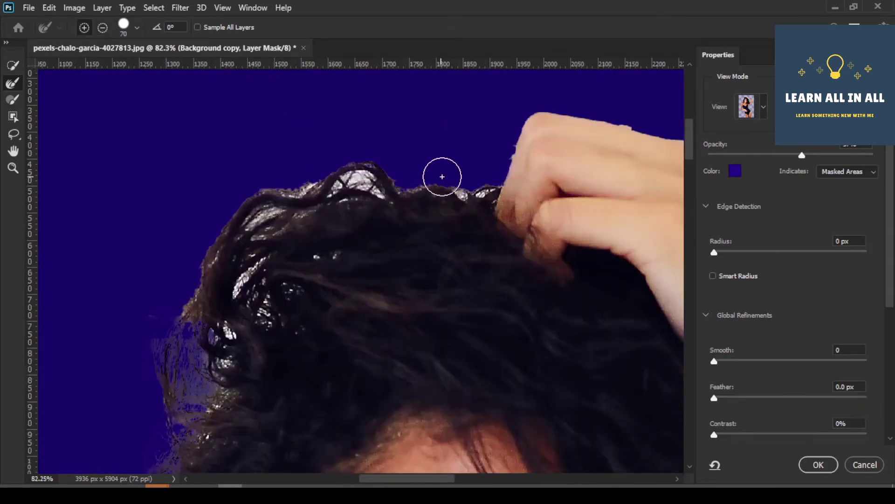
{"action": "mouse_move", "coordinate": [428, 173]}
{"action": "left_mouse_down"}
{"action": "mouse_move", "coordinate": [319, 184]}
{"action": "mouse_move", "coordinate": [267, 204]}
{"action": "mouse_move", "coordinate": [252, 236]}
{"action": "mouse_move", "coordinate": [246, 320]}
{"action": "mouse_move", "coordinate": [216, 356]}
{"action": "left_mouse_up"}
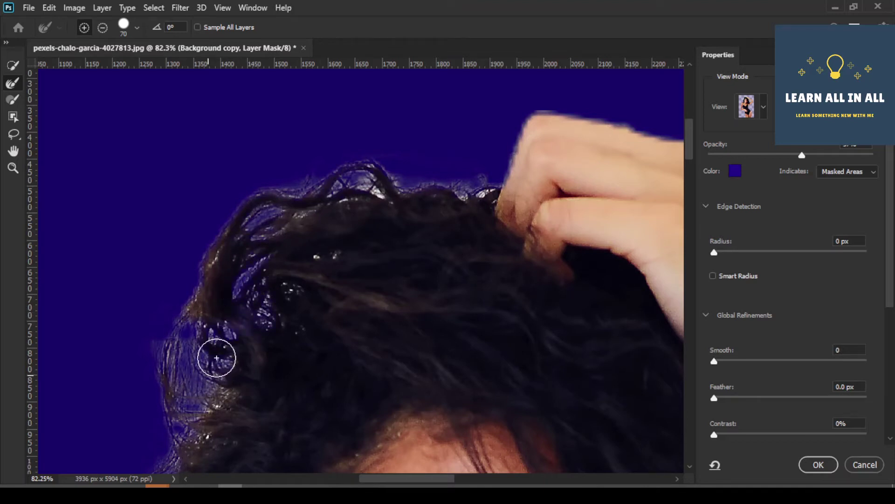
{"action": "left_click_drag", "start_coordinate": [362, 172], "coordinate": [477, 183]}
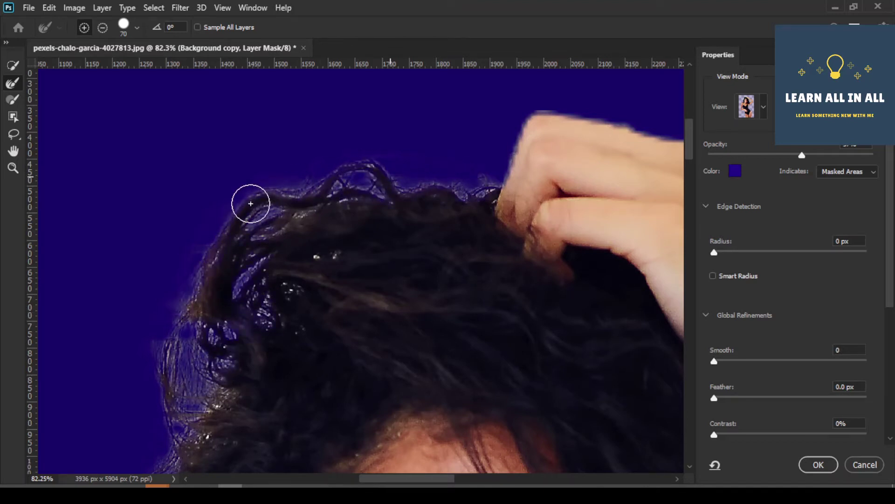
{"action": "mouse_move", "coordinate": [250, 200]}
{"action": "left_mouse_down"}
{"action": "mouse_move", "coordinate": [244, 275]}
{"action": "mouse_move", "coordinate": [329, 250]}
{"action": "mouse_move", "coordinate": [247, 255]}
{"action": "mouse_move", "coordinate": [169, 361]}
{"action": "mouse_move", "coordinate": [206, 404]}
{"action": "mouse_move", "coordinate": [244, 306]}
{"action": "mouse_move", "coordinate": [247, 252]}
{"action": "mouse_move", "coordinate": [360, 175]}
{"action": "mouse_move", "coordinate": [296, 187]}
{"action": "left_mouse_up"}
Refine the hair strands between her head and raised arm, then zoom out
{"action": "scroll", "coordinate": [296, 187], "scroll_direction": "down", "scroll_amount": 5}
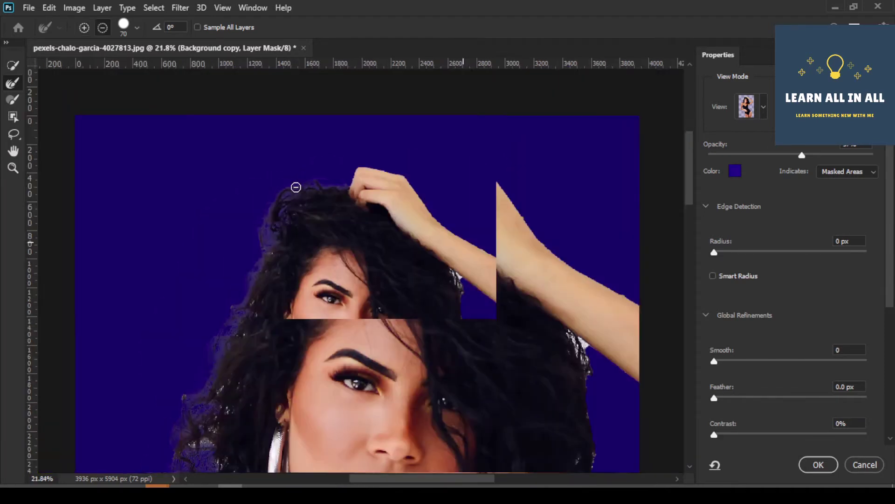
{"action": "scroll", "coordinate": [434, 356], "scroll_direction": "up", "scroll_amount": 2}
{"action": "scroll", "coordinate": [443, 360], "scroll_direction": "up", "scroll_amount": 3}
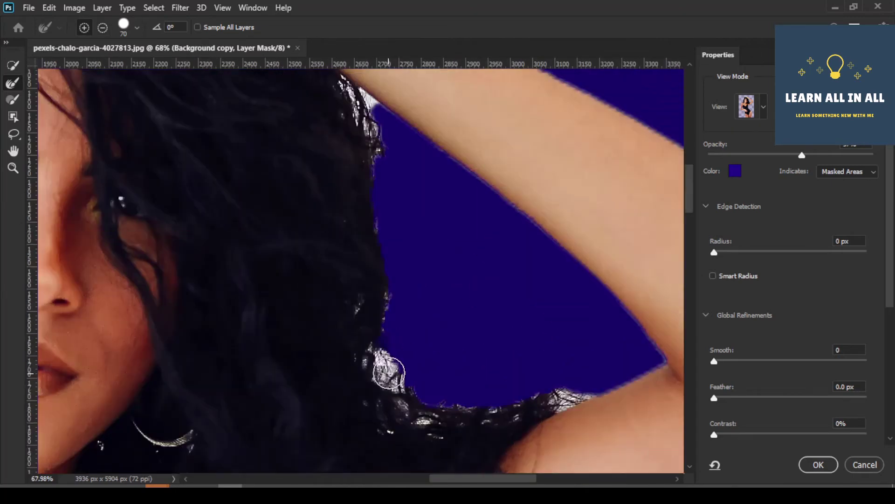
{"action": "mouse_move", "coordinate": [391, 344]}
{"action": "left_mouse_down"}
{"action": "mouse_move", "coordinate": [398, 383]}
{"action": "mouse_move", "coordinate": [561, 394]}
{"action": "mouse_move", "coordinate": [576, 382]}
{"action": "mouse_move", "coordinate": [412, 415]}
{"action": "mouse_move", "coordinate": [505, 423]}
{"action": "left_mouse_up"}
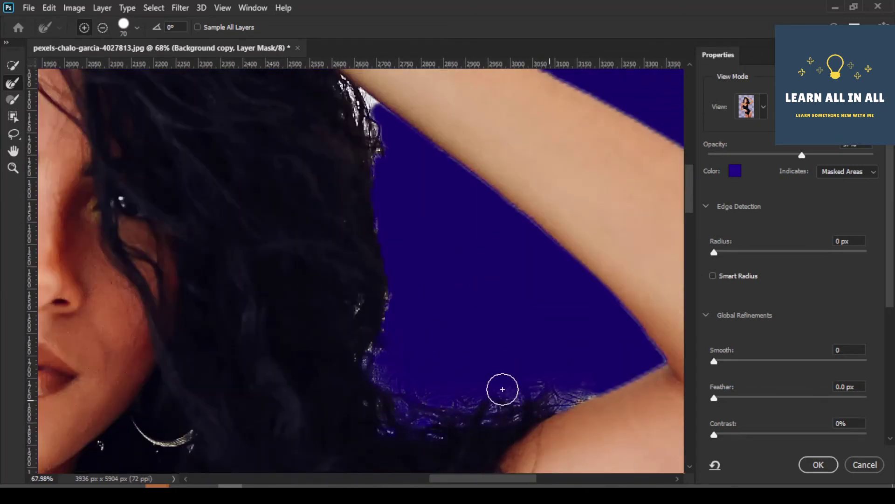
{"action": "left_click_drag", "start_coordinate": [348, 99], "coordinate": [340, 90]}
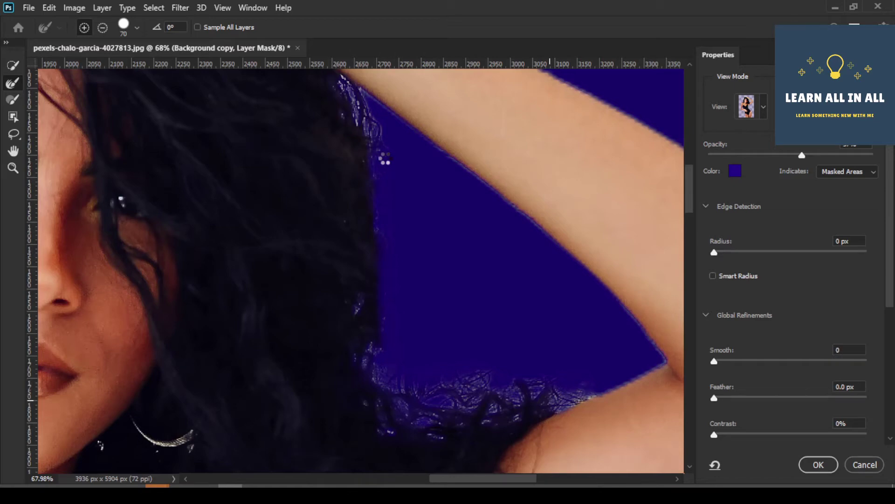
{"action": "scroll", "coordinate": [385, 160], "scroll_direction": "down", "scroll_amount": 3}
{"action": "scroll", "coordinate": [386, 161], "scroll_direction": "down", "scroll_amount": 3}
{"action": "scroll", "coordinate": [386, 163], "scroll_direction": "down", "scroll_amount": 2}
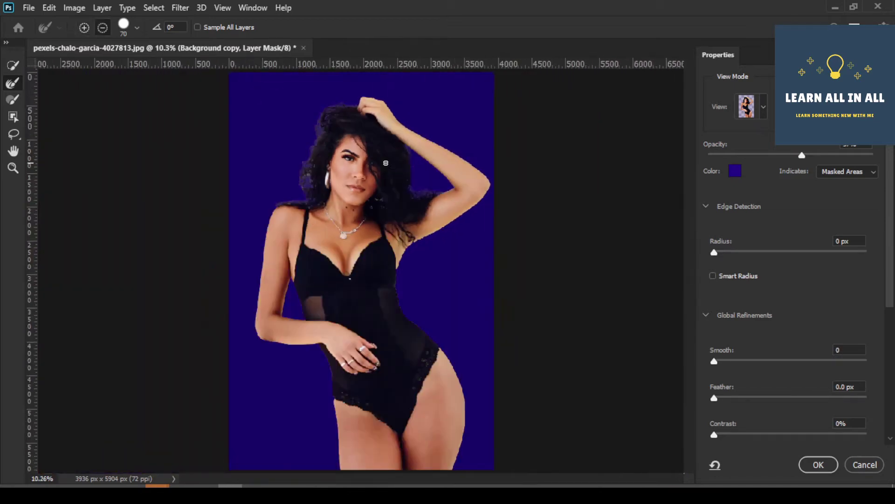
{"action": "scroll", "coordinate": [788, 375], "scroll_direction": "down", "scroll_amount": 1}
{"action": "scroll", "coordinate": [787, 375], "scroll_direction": "down", "scroll_amount": 5}
Output the Select and Mask refinement as the new masked layer Background copy 2
{"action": "scroll", "coordinate": [788, 376], "scroll_direction": "down", "scroll_amount": 2}
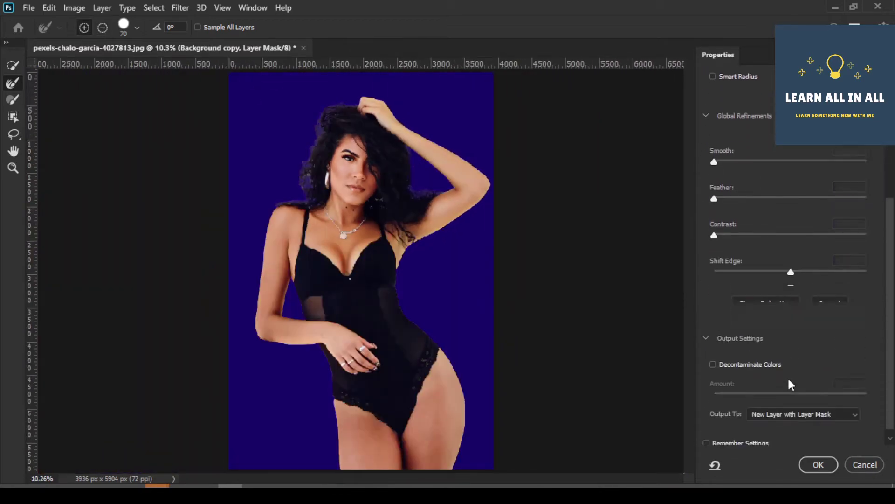
{"action": "scroll", "coordinate": [788, 377], "scroll_direction": "down", "scroll_amount": 1}
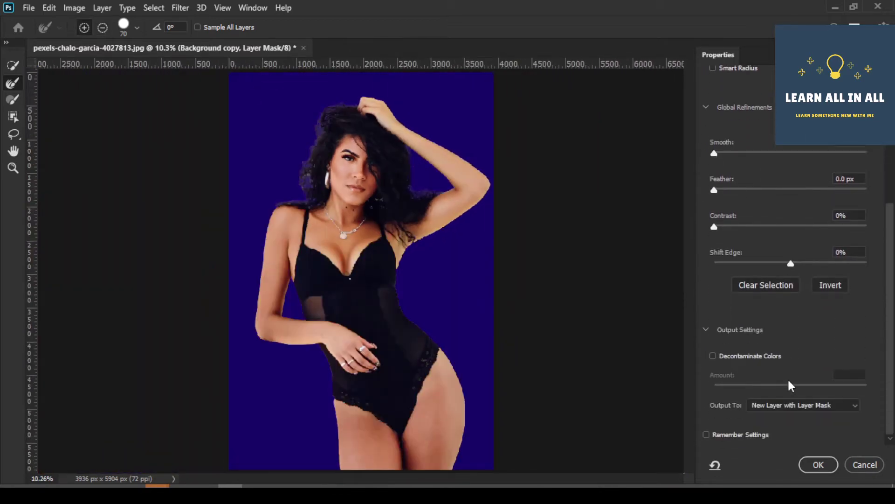
{"action": "left_click", "coordinate": [816, 466]}
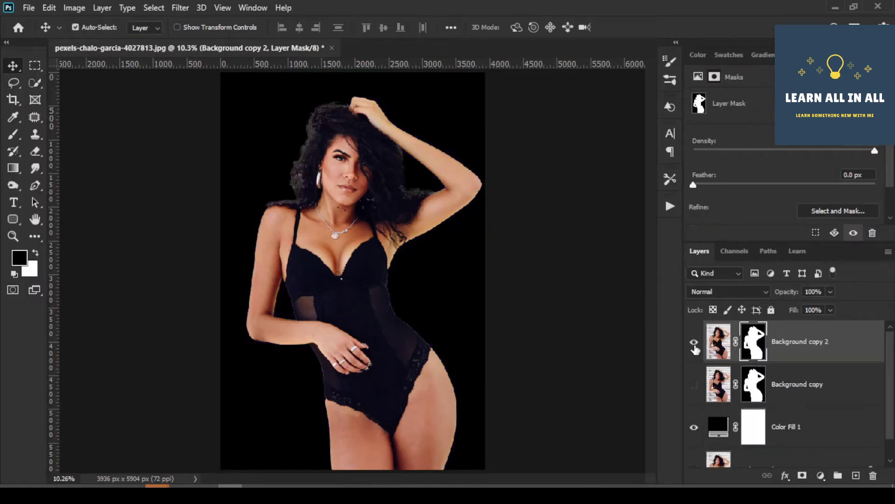
Compare Background copy 2 against Background copy, leaving only copy 2 visible
{"action": "left_click", "coordinate": [694, 343]}
{"action": "left_click", "coordinate": [694, 384]}
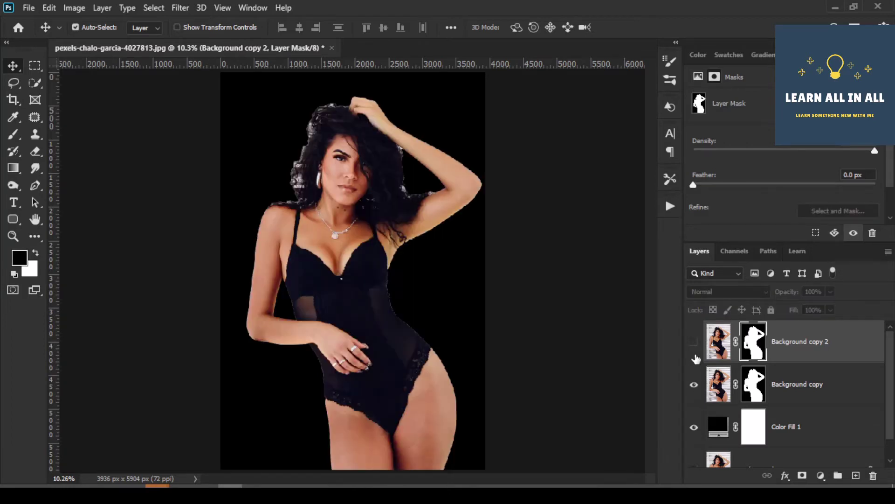
{"action": "left_click", "coordinate": [694, 342]}
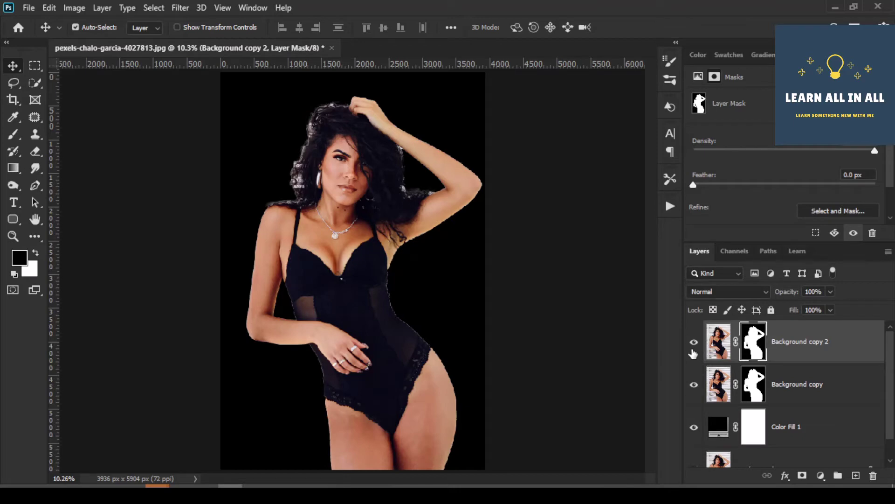
{"action": "left_click", "coordinate": [694, 385]}
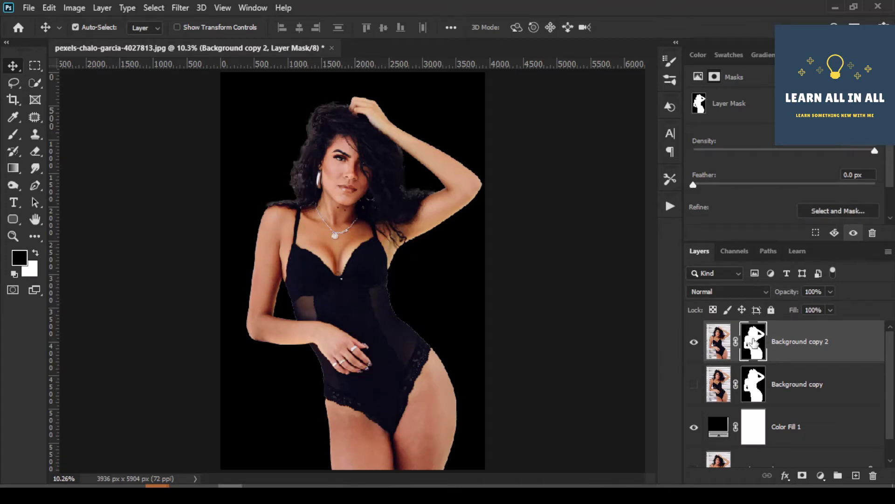
Refine Background copy 2's mask with Decontaminate Colors at 100%, outputting Background copy 3
{"action": "scroll", "coordinate": [298, 205], "scroll_direction": "up", "scroll_amount": 2}
{"action": "scroll", "coordinate": [294, 212], "scroll_direction": "up", "scroll_amount": 2}
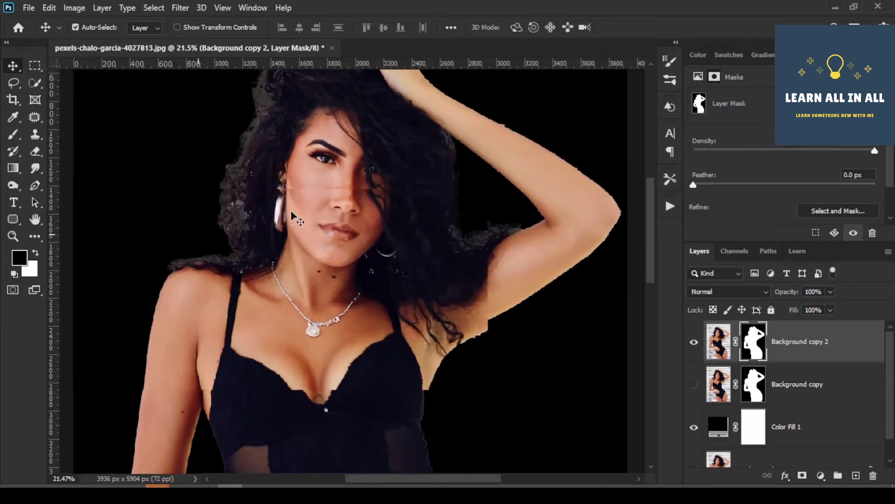
{"action": "scroll", "coordinate": [292, 216], "scroll_direction": "up", "scroll_amount": 2}
{"action": "scroll", "coordinate": [294, 224], "scroll_direction": "up", "scroll_amount": 1}
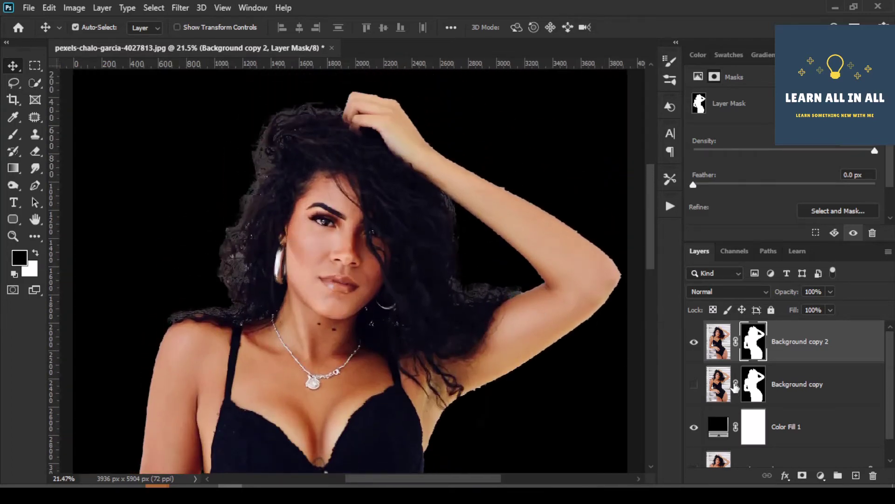
{"action": "right_click", "coordinate": [753, 345]}
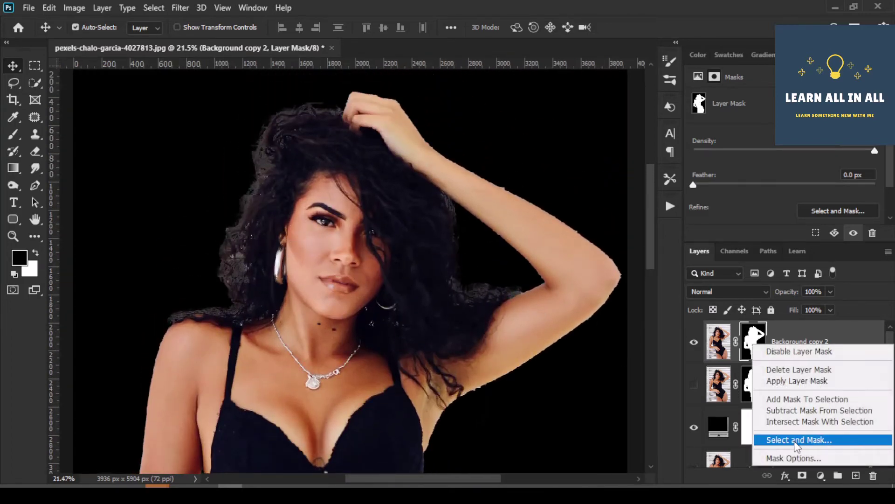
{"action": "left_click", "coordinate": [798, 440]}
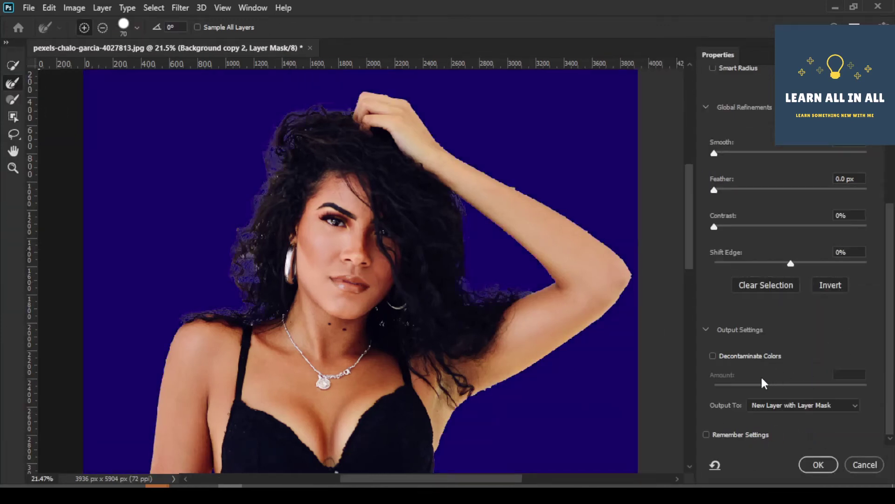
{"action": "left_click", "coordinate": [712, 357]}
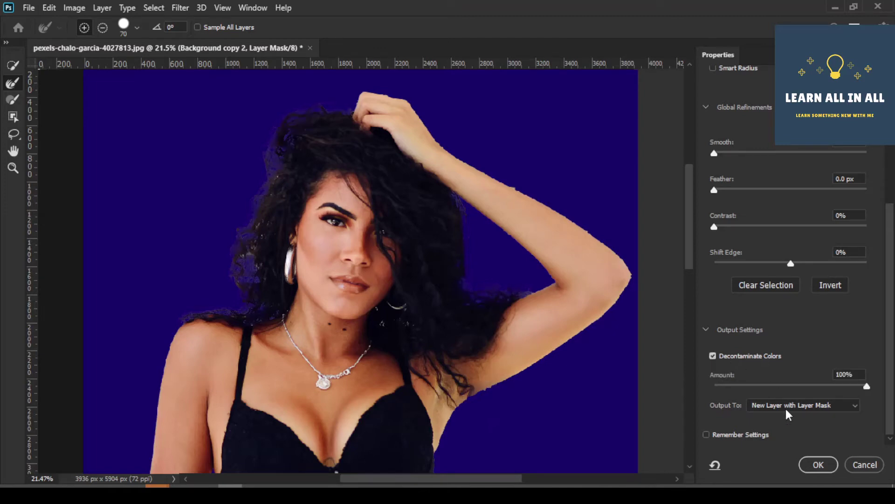
{"action": "left_click", "coordinate": [818, 465]}
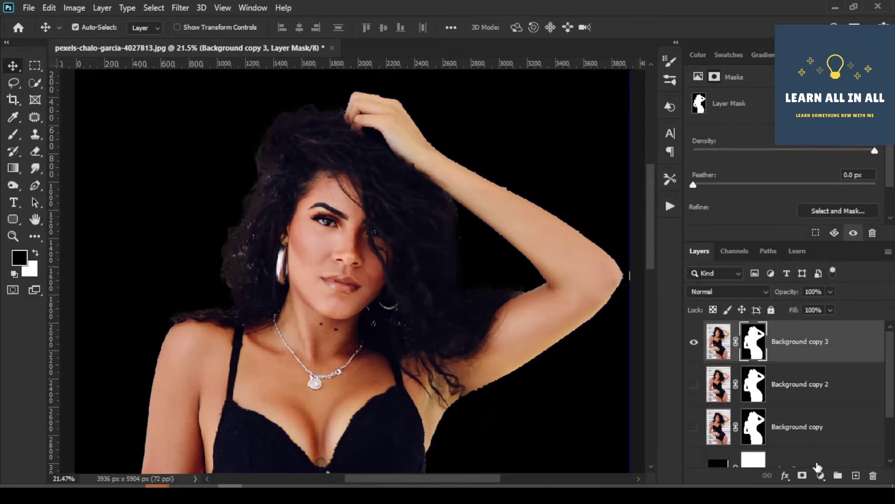
{"action": "scroll", "coordinate": [364, 293], "scroll_direction": "down", "scroll_amount": 2}
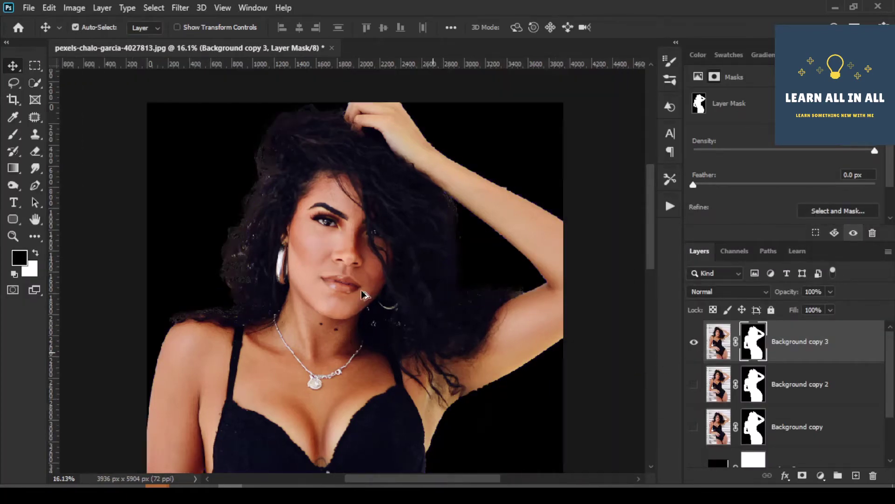
{"action": "scroll", "coordinate": [364, 295], "scroll_direction": "down", "scroll_amount": 2}
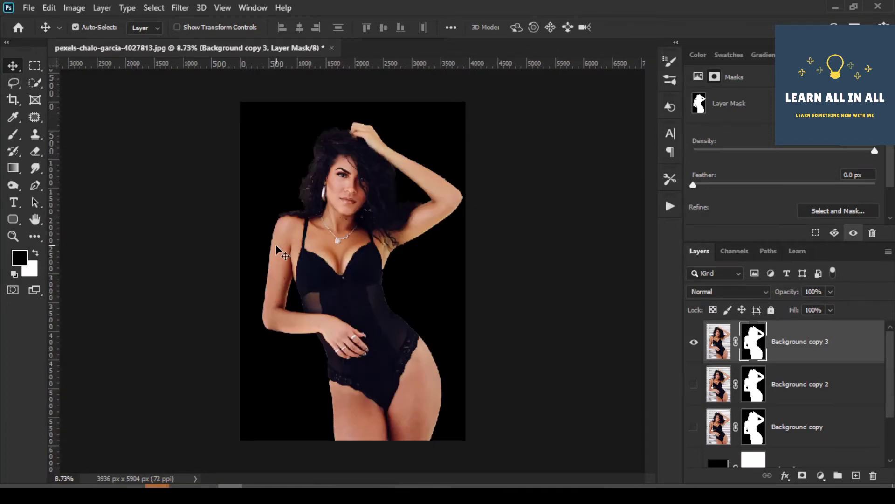
{"action": "scroll", "coordinate": [321, 196], "scroll_direction": "up", "scroll_amount": 1}
{"action": "scroll", "coordinate": [321, 196], "scroll_direction": "up", "scroll_amount": 3}
{"action": "scroll", "coordinate": [322, 196], "scroll_direction": "down", "scroll_amount": 2}
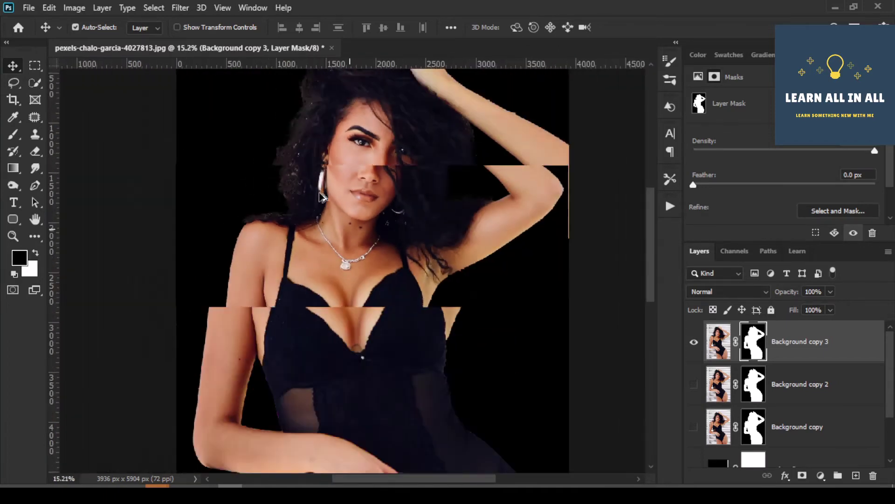
{"action": "scroll", "coordinate": [309, 180], "scroll_direction": "up", "scroll_amount": 1}
{"action": "scroll", "coordinate": [302, 207], "scroll_direction": "up", "scroll_amount": 2}
{"action": "scroll", "coordinate": [302, 207], "scroll_direction": "up", "scroll_amount": 2}
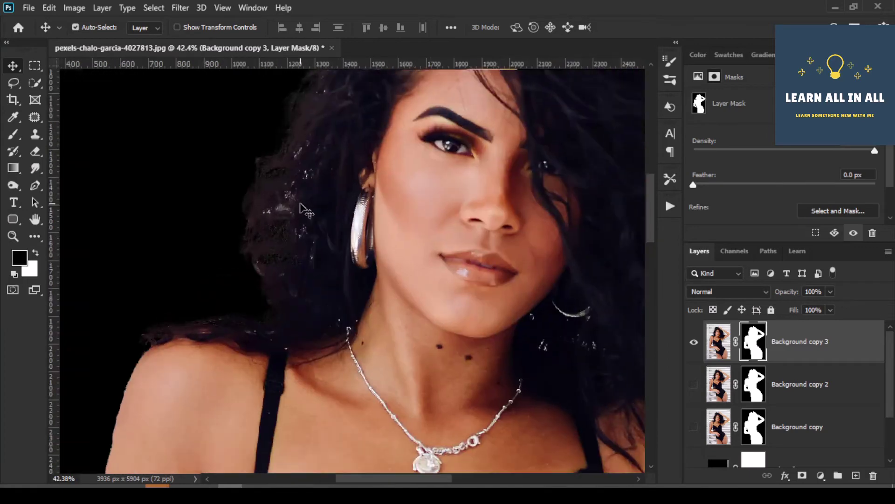
{"action": "scroll", "coordinate": [297, 215], "scroll_direction": "down", "scroll_amount": 1}
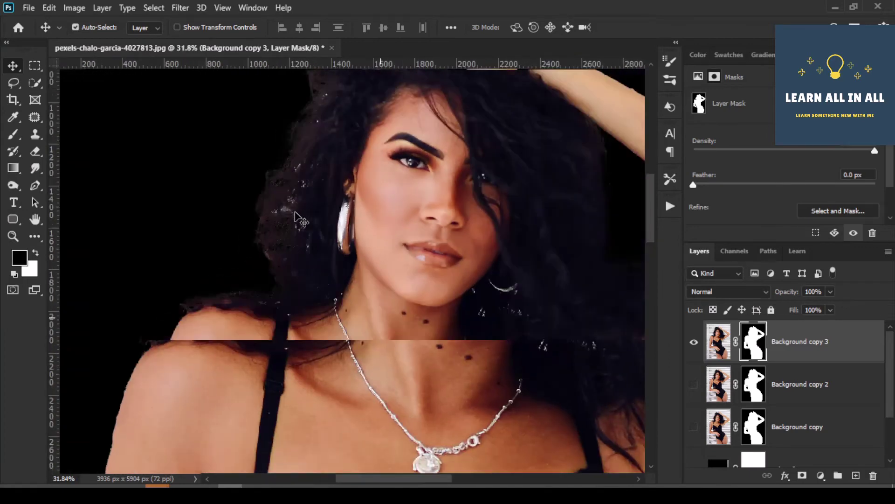
{"action": "scroll", "coordinate": [297, 215], "scroll_direction": "down", "scroll_amount": 1}
{"action": "scroll", "coordinate": [296, 215], "scroll_direction": "down", "scroll_amount": 1}
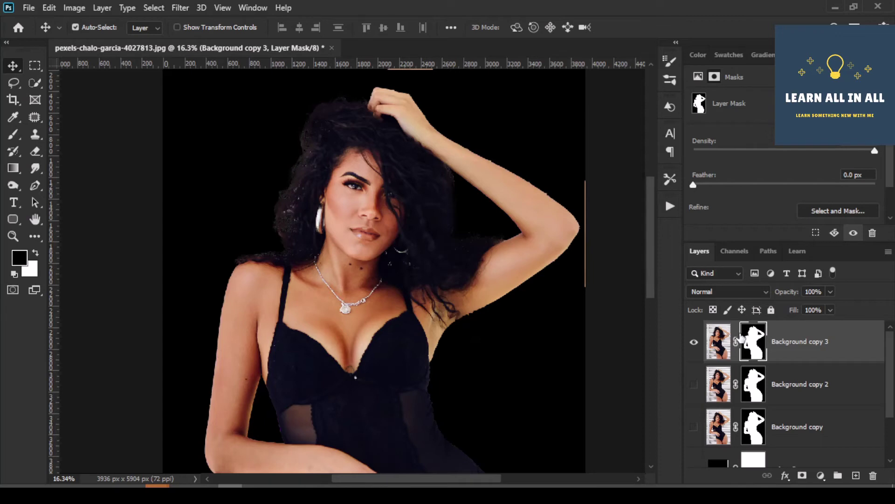
{"action": "scroll", "coordinate": [474, 292], "scroll_direction": "down", "scroll_amount": 2}
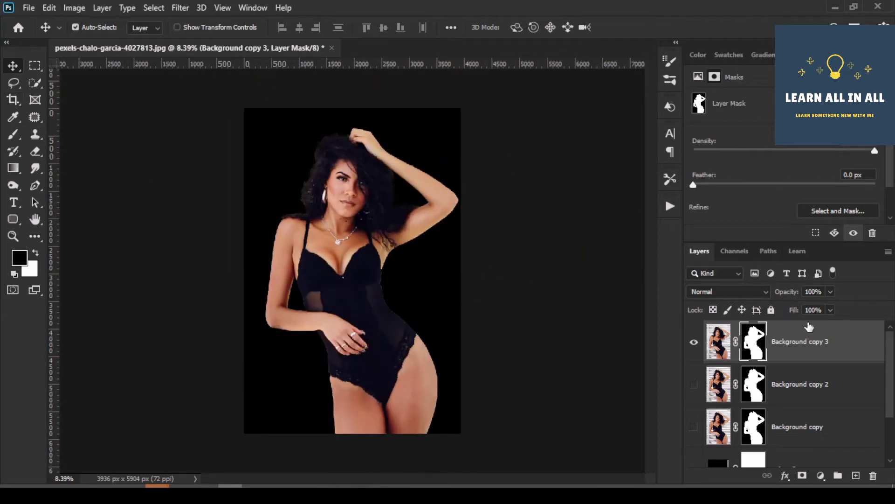
{"action": "scroll", "coordinate": [836, 403], "scroll_direction": "down", "scroll_amount": 1}
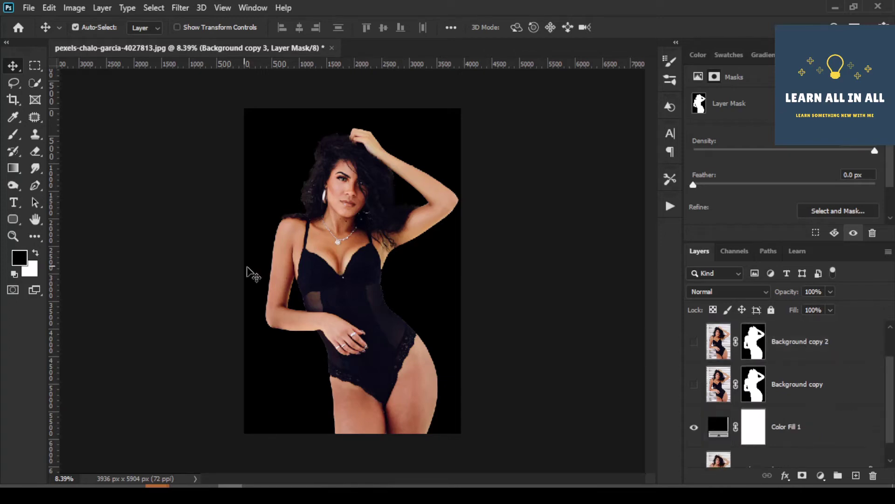
{"action": "scroll", "coordinate": [383, 299], "scroll_direction": "up", "scroll_amount": 2}
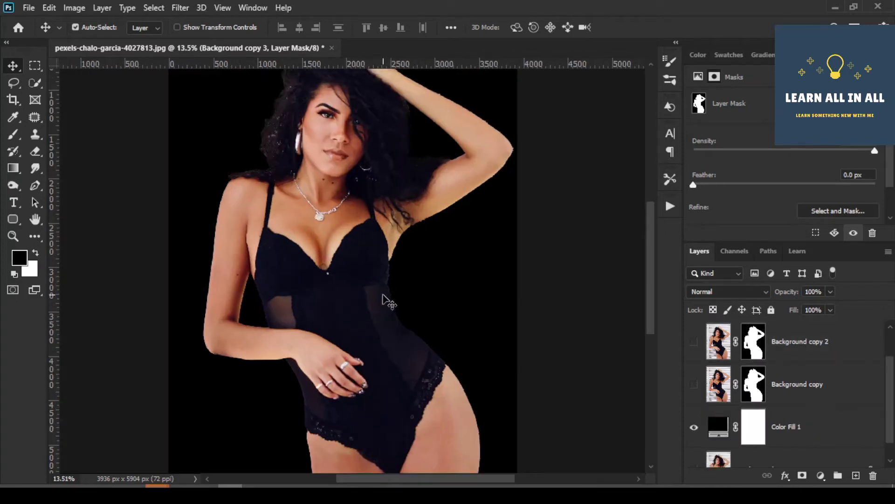
{"action": "scroll", "coordinate": [367, 280], "scroll_direction": "down", "scroll_amount": 2}
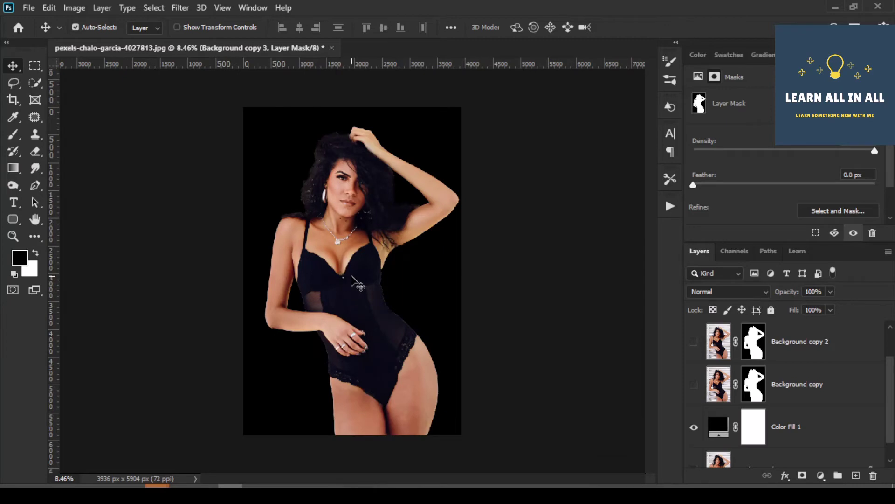
{"action": "scroll", "coordinate": [351, 281], "scroll_direction": "up", "scroll_amount": 1}
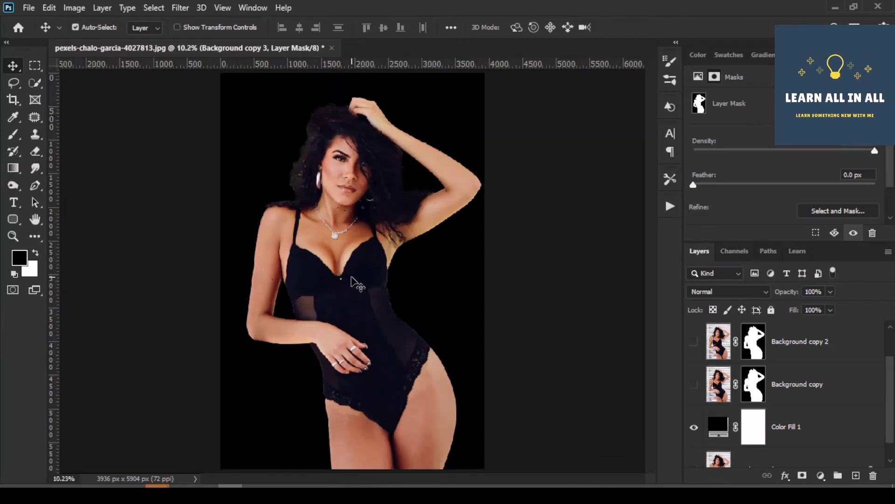
Add a Gradient Fill layer, change its angle from 90 to 0°, and edit its colours
{"action": "left_click", "coordinate": [820, 476]}
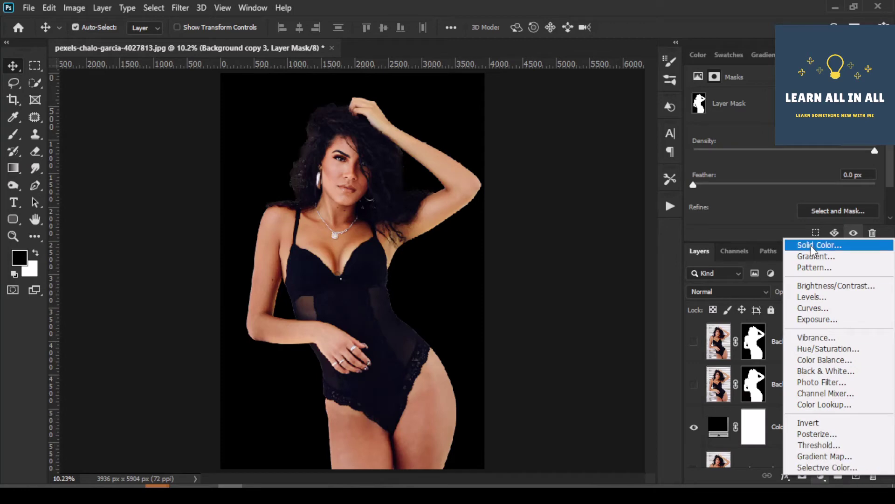
{"action": "left_click", "coordinate": [830, 259]}
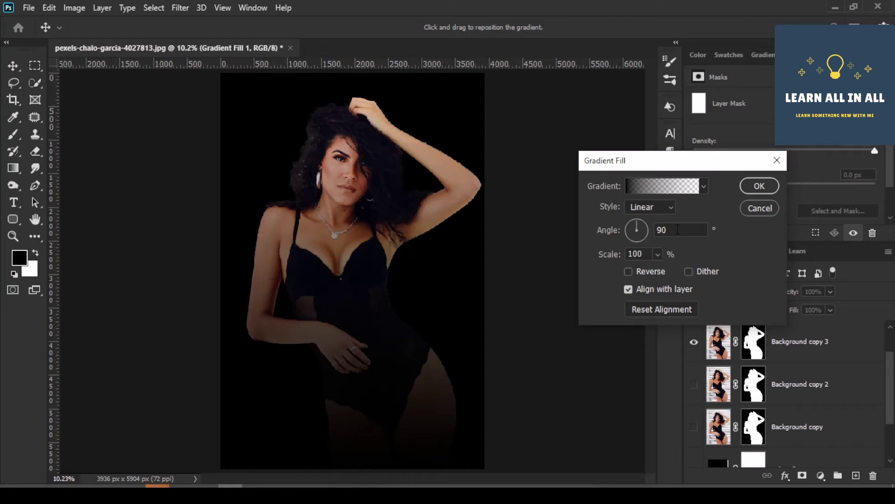
{"action": "type", "text": "0"}
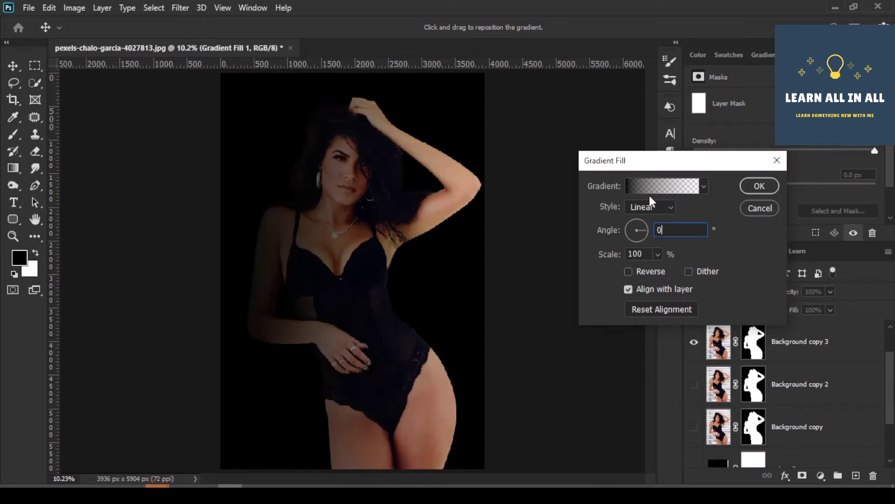
{"action": "left_click", "coordinate": [652, 183]}
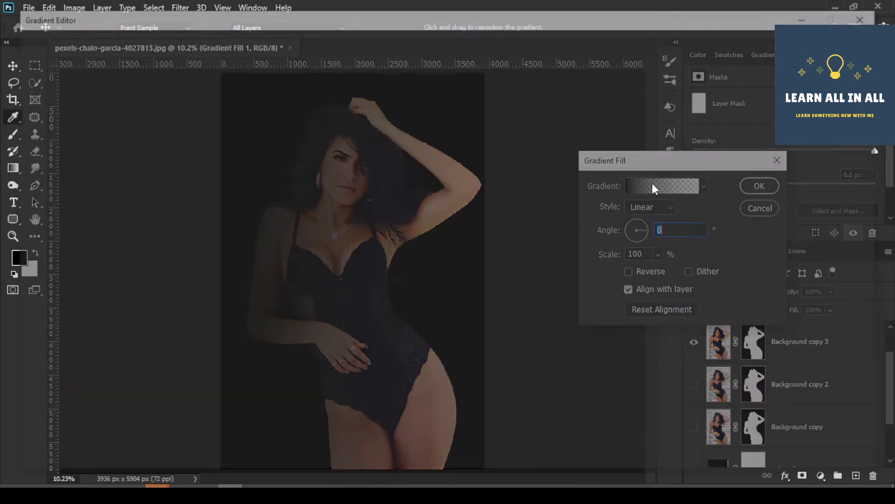
Set the left stop to red, delete the black right stop, and move the opacity stop to 84%
{"action": "left_click", "coordinate": [28, 383]}
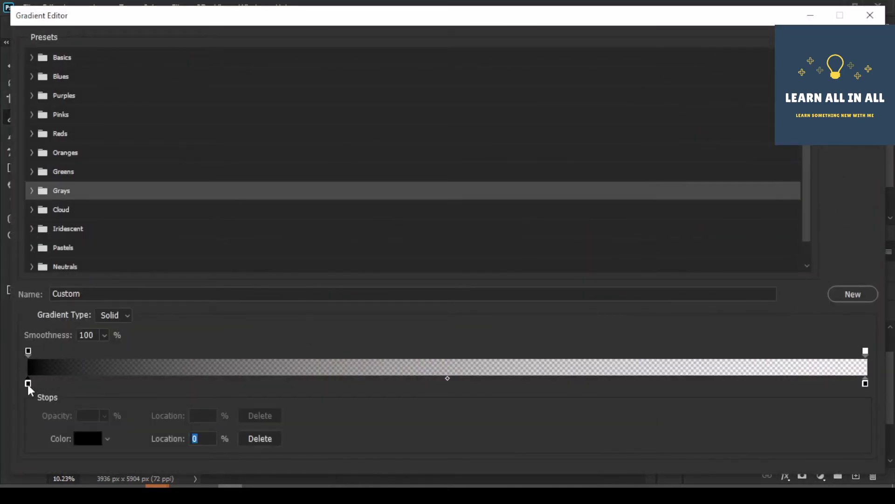
{"action": "left_click", "coordinate": [87, 438]}
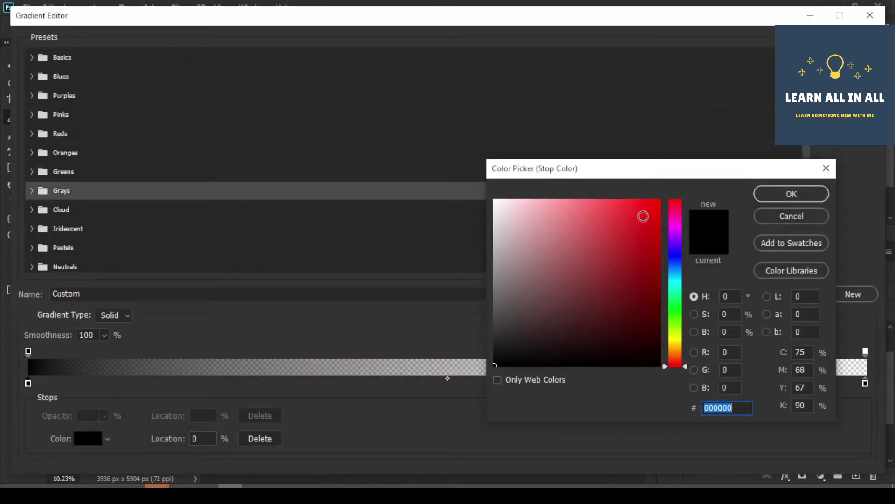
{"action": "left_click", "coordinate": [644, 214]}
{"action": "left_click", "coordinate": [772, 196]}
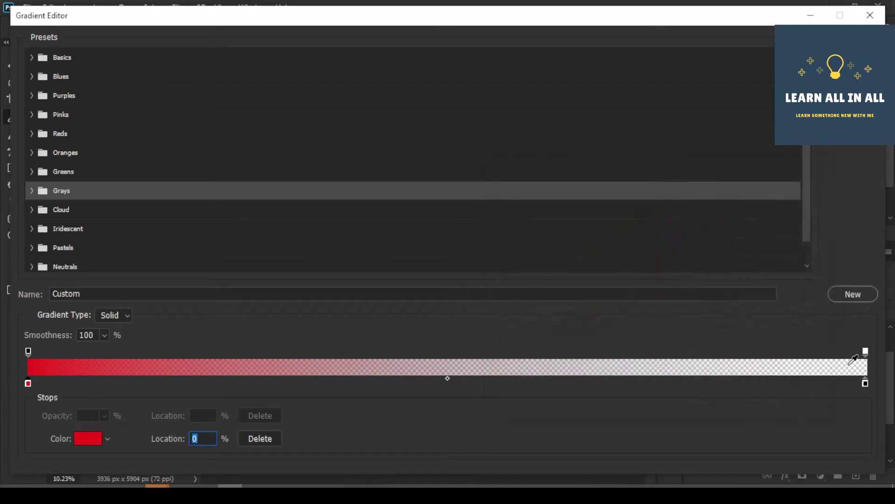
{"action": "left_click", "coordinate": [866, 383]}
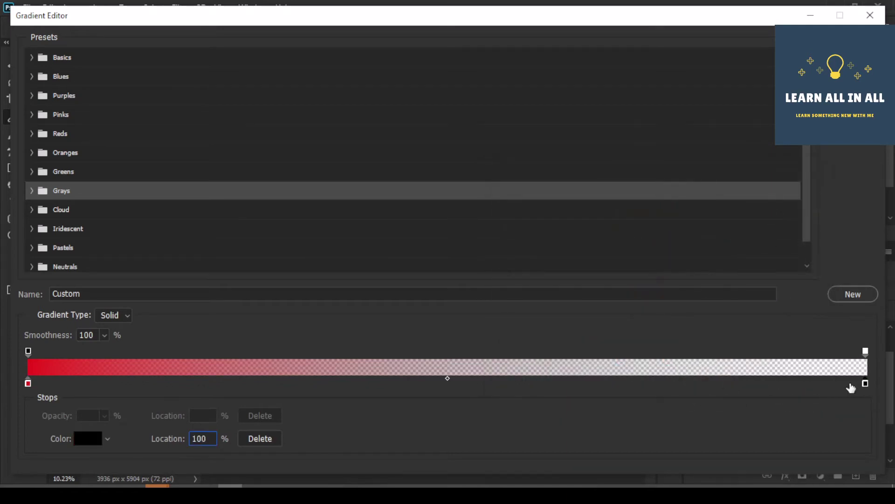
{"action": "left_click", "coordinate": [260, 438]}
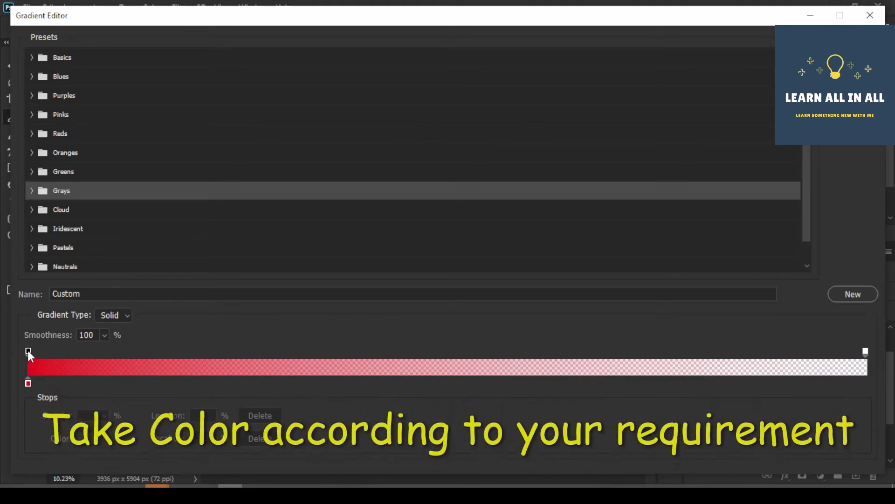
{"action": "left_click_drag", "start_coordinate": [28, 351], "coordinate": [733, 350]}
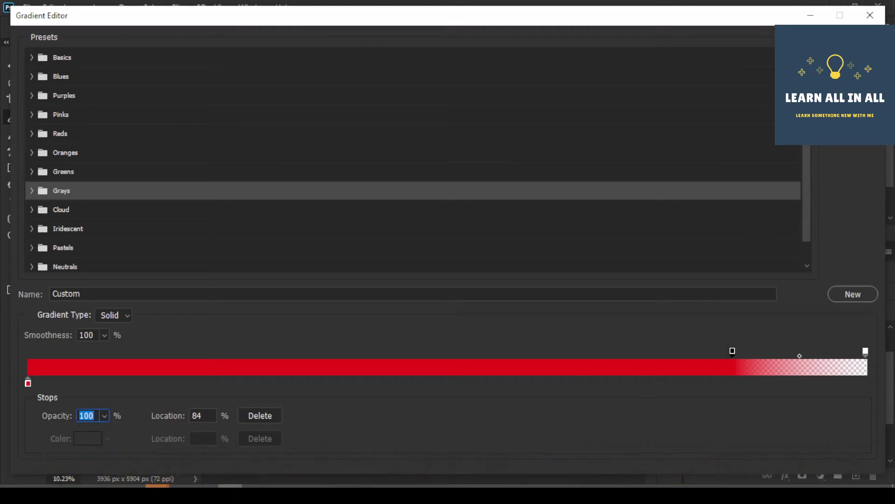
{"action": "key", "text": "Return"}
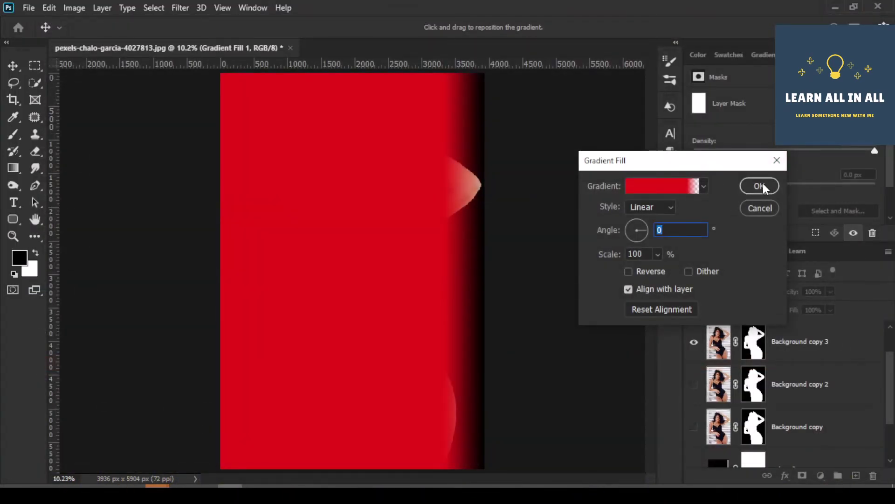
Apply the red gradient fill and duplicate it as Gradient Fill 1 copy
{"action": "left_click", "coordinate": [760, 186]}
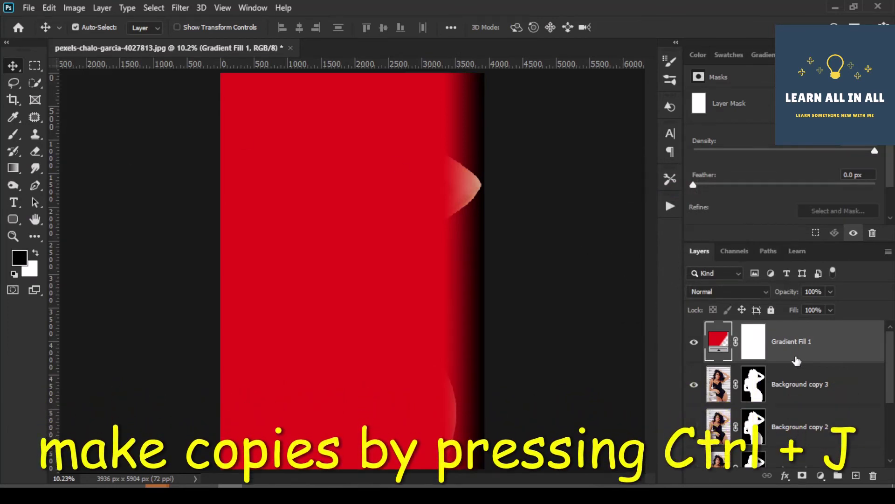
{"action": "key", "text": "ctrl+j"}
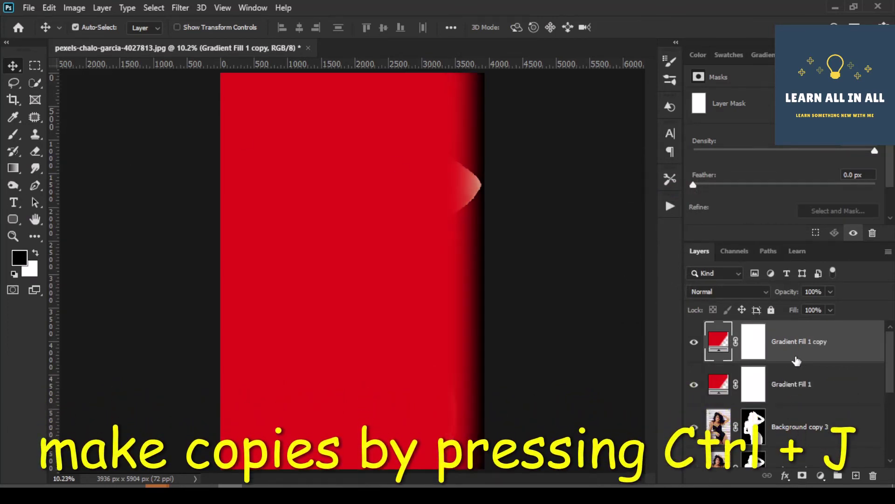
{"action": "double_click", "coordinate": [716, 340]}
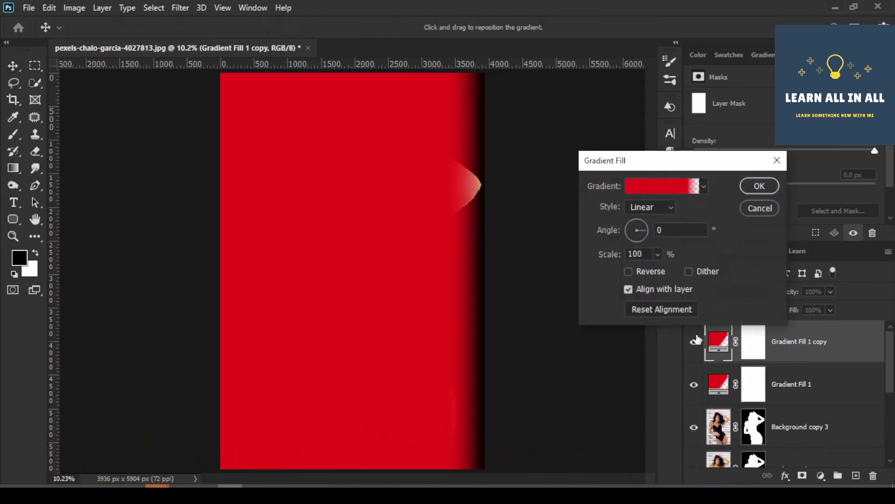
{"action": "left_click", "coordinate": [641, 185]}
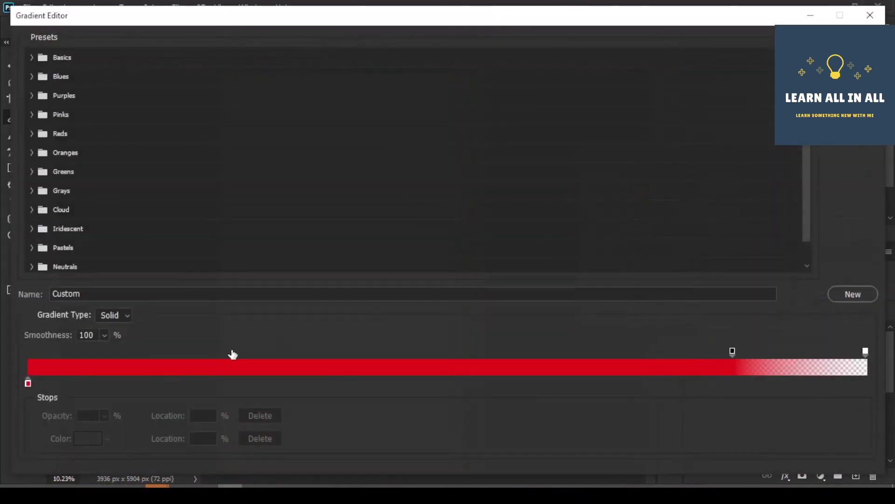
Recolour the copy's left gradient stop to light cyan 83efe1
{"action": "left_click", "coordinate": [28, 383]}
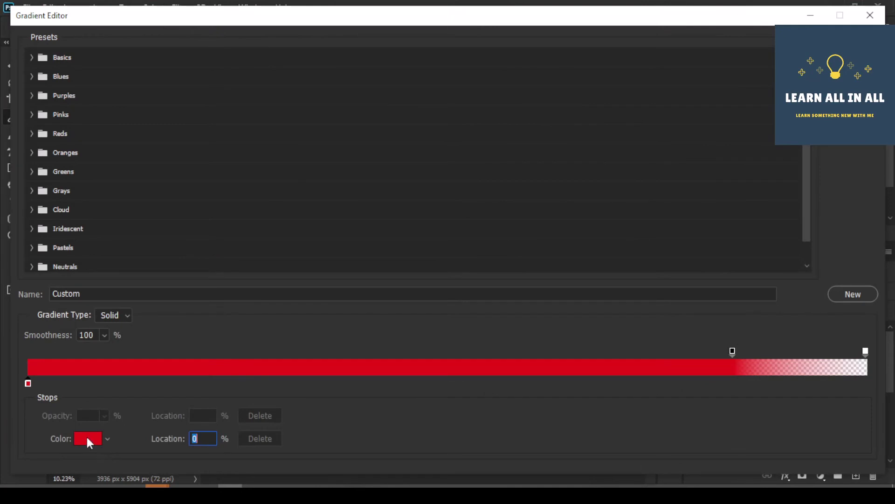
{"action": "left_click", "coordinate": [88, 439]}
{"action": "left_click", "coordinate": [673, 286]}
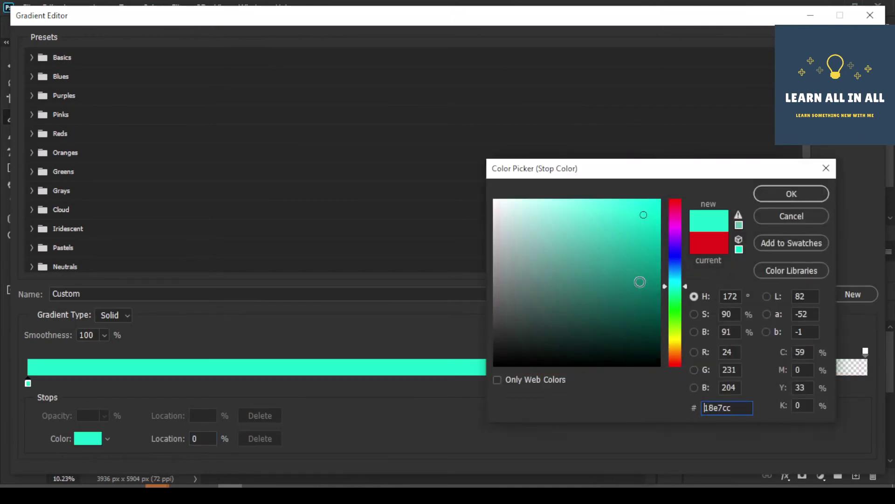
{"action": "left_click", "coordinate": [570, 213]}
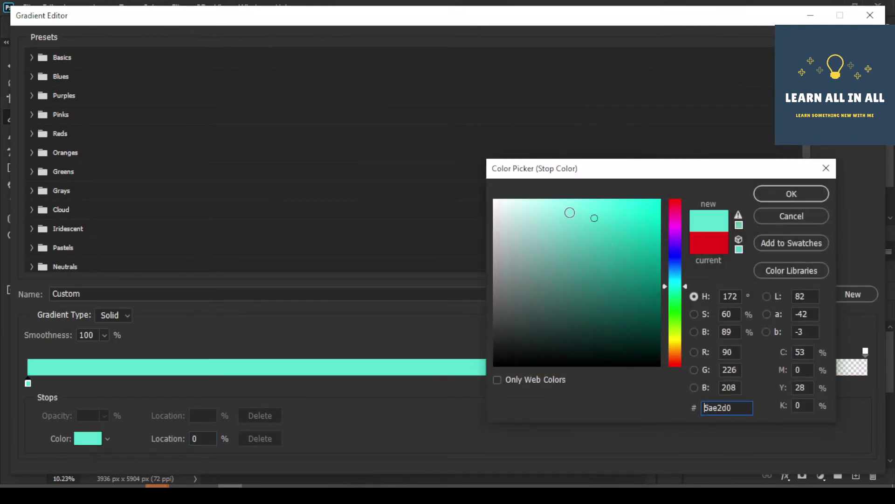
{"action": "left_click", "coordinate": [765, 196]}
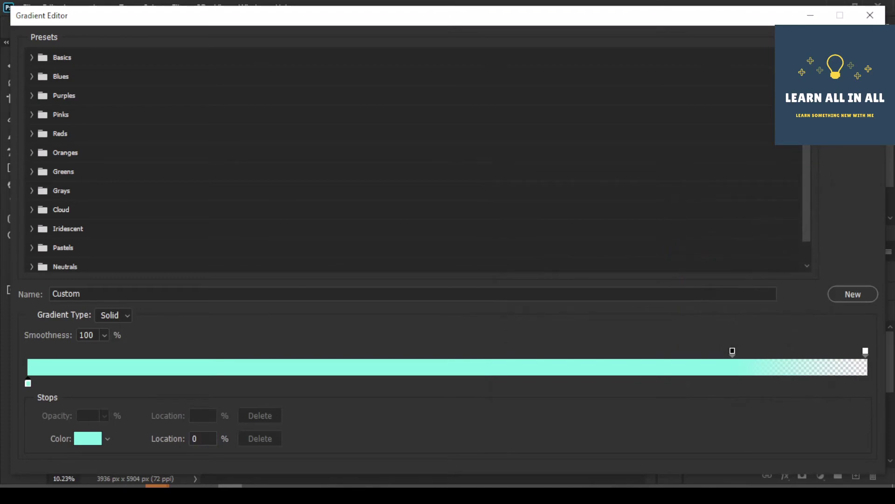
{"action": "key", "text": "Return"}
Apply the cyan gradient fill and duplicate it as Gradient Fill 1 copy 2
{"action": "left_click", "coordinate": [758, 186]}
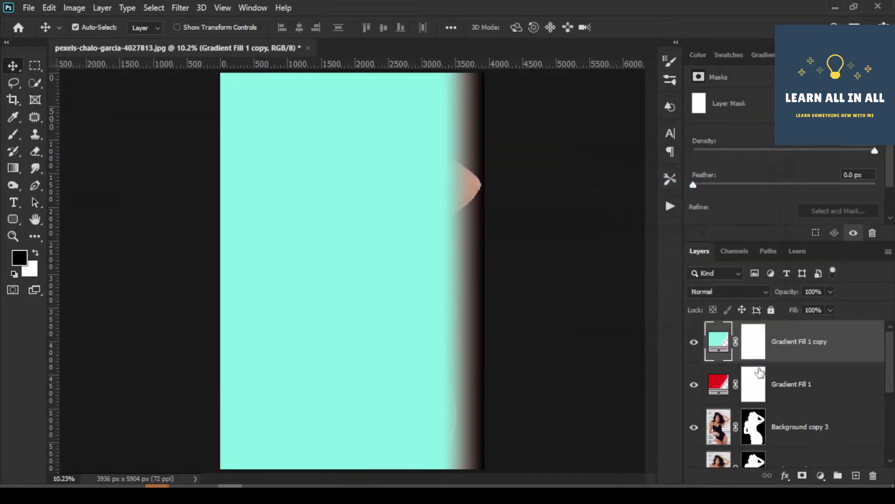
{"action": "key", "text": "ctrl+j"}
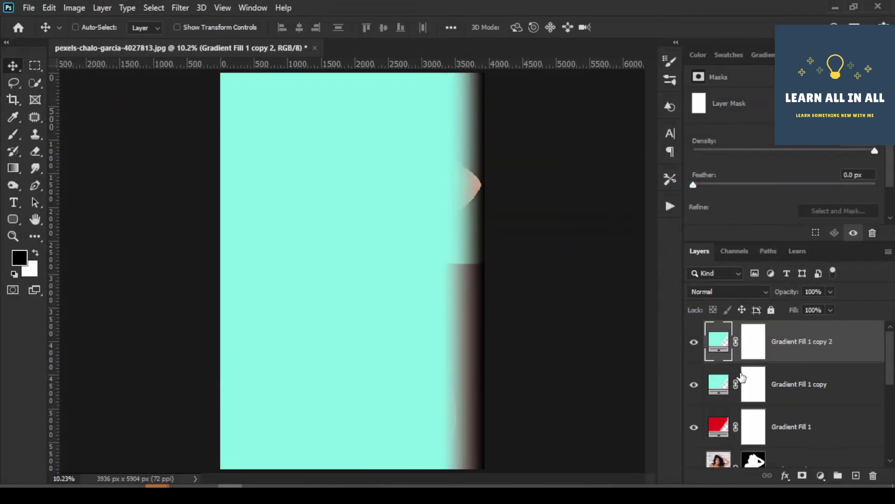
{"action": "double_click", "coordinate": [718, 345]}
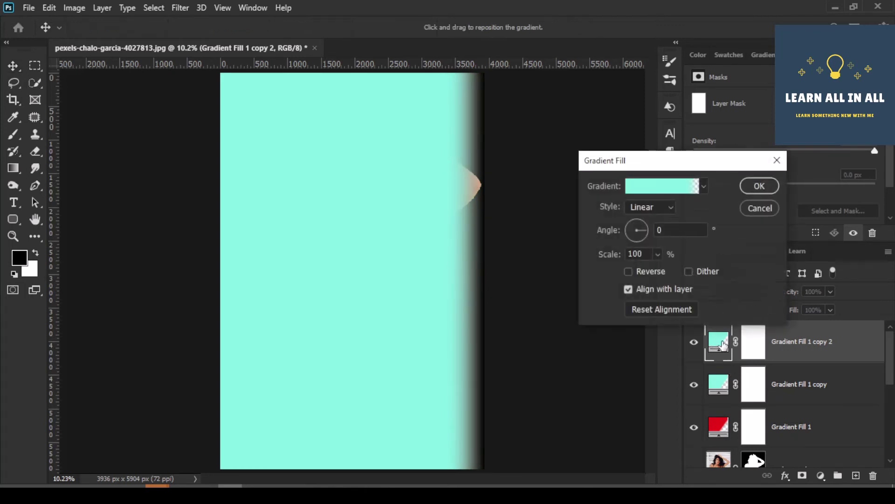
{"action": "left_click", "coordinate": [643, 189]}
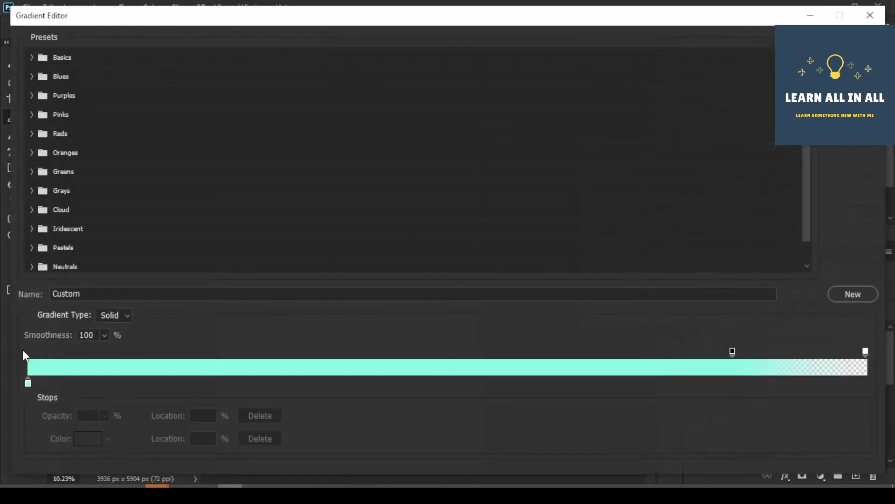
Set the copy's left gradient stop to dark purple 3e1583 and apply the fill
{"action": "left_click", "coordinate": [28, 382]}
{"action": "left_click", "coordinate": [73, 438]}
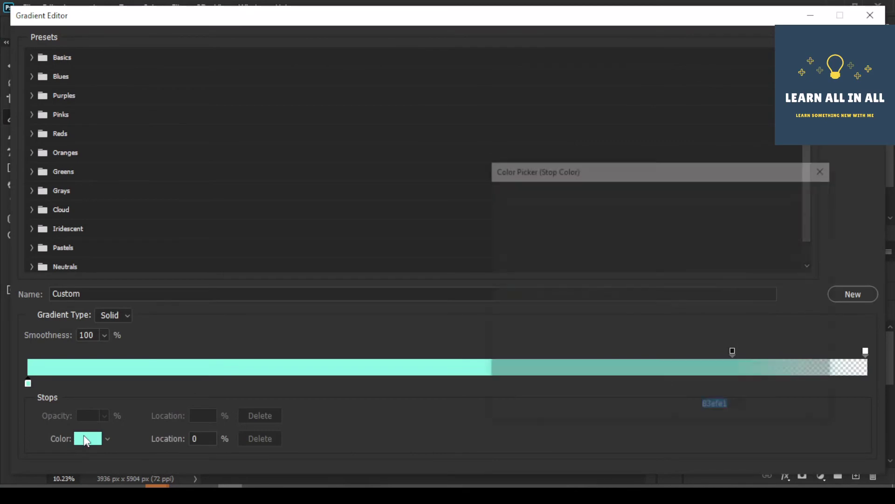
{"action": "left_click", "coordinate": [675, 244]}
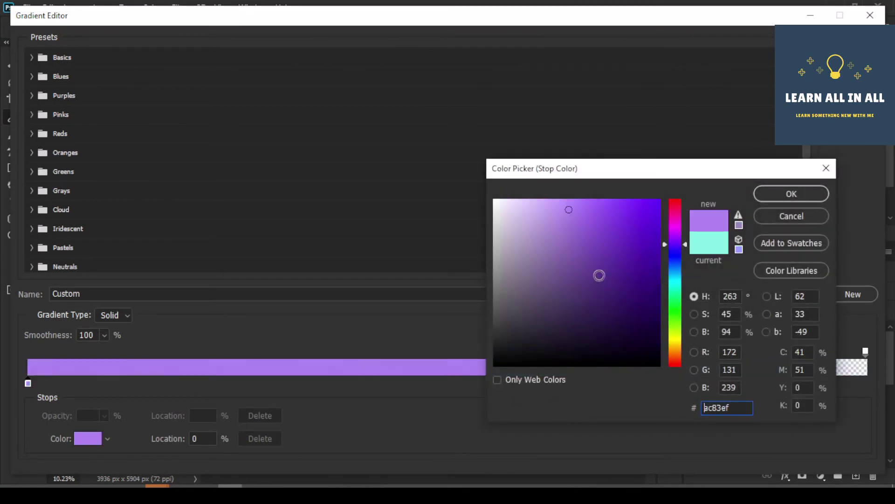
{"action": "left_click", "coordinate": [605, 211]}
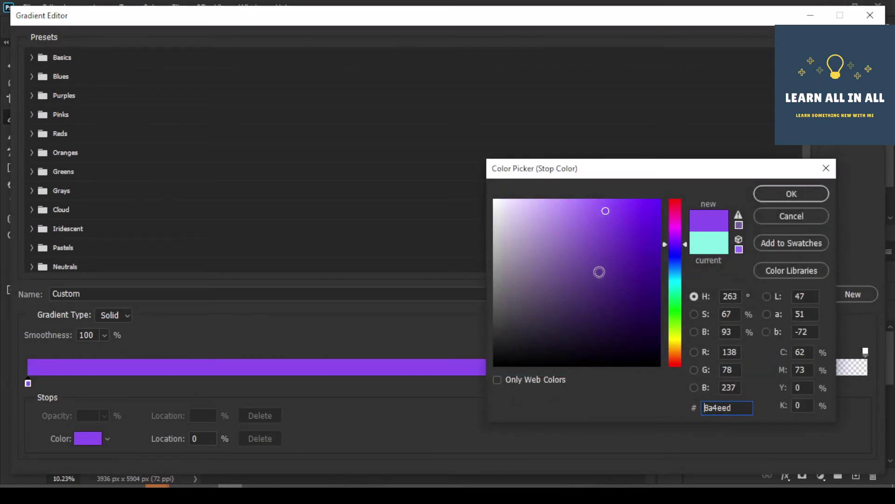
{"action": "left_click", "coordinate": [634, 280]}
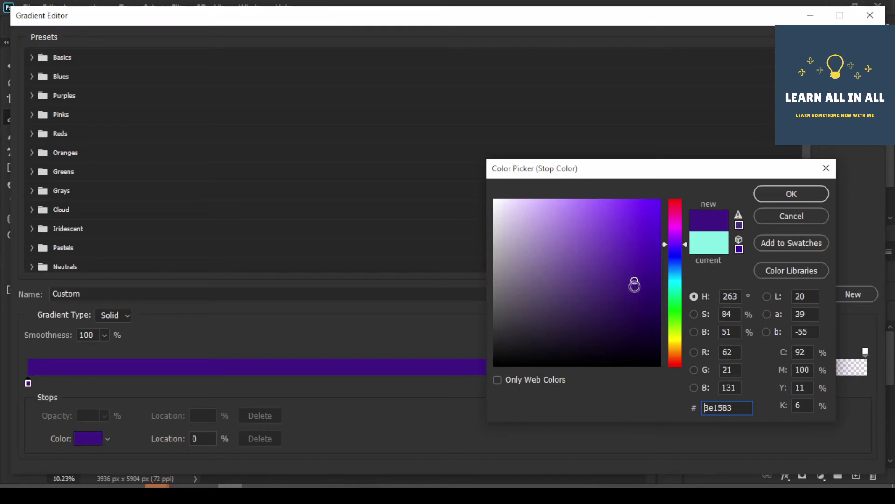
{"action": "left_click", "coordinate": [781, 196]}
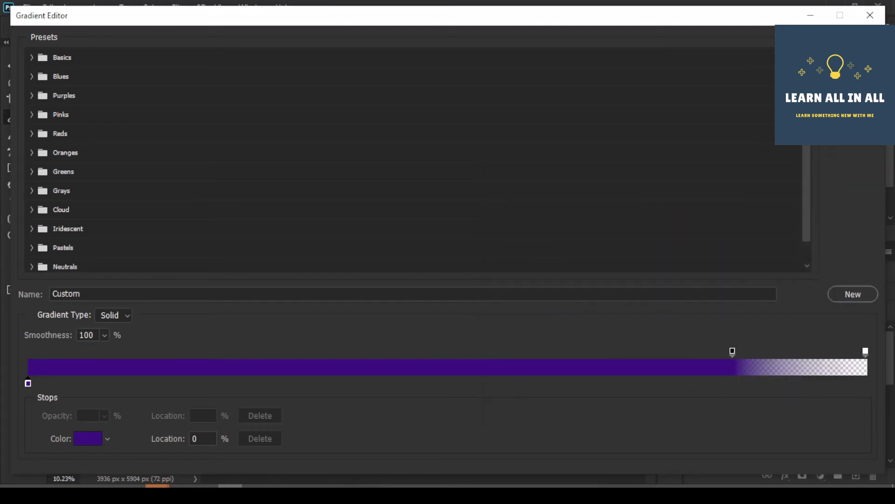
{"action": "key", "text": "Return"}
{"action": "left_click", "coordinate": [752, 186]}
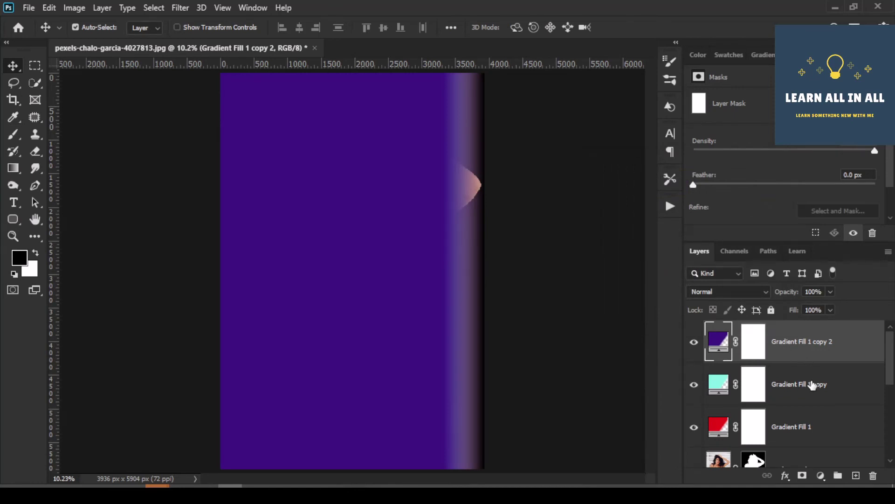
Select all three Gradient Fill layers and set them to Overlay at about 50% opacity
{"action": "left_click", "coordinate": [811, 385], "text": "ctrl"}
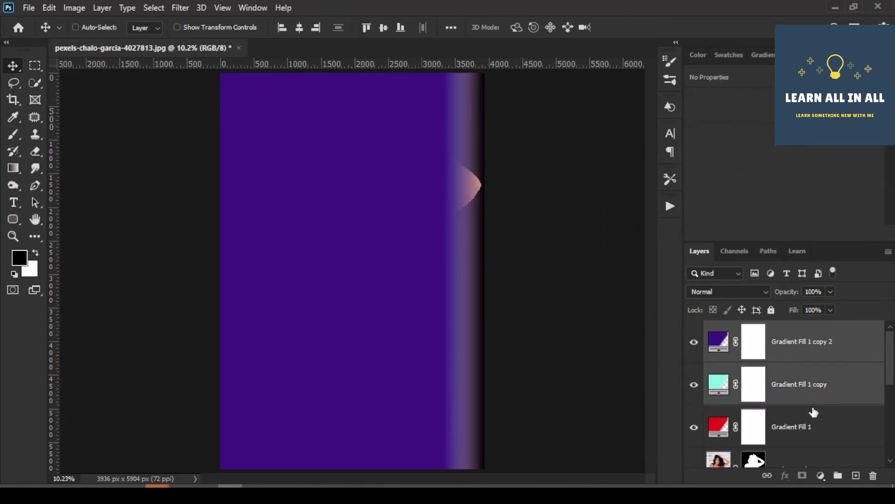
{"action": "left_click", "coordinate": [812, 426], "text": "ctrl"}
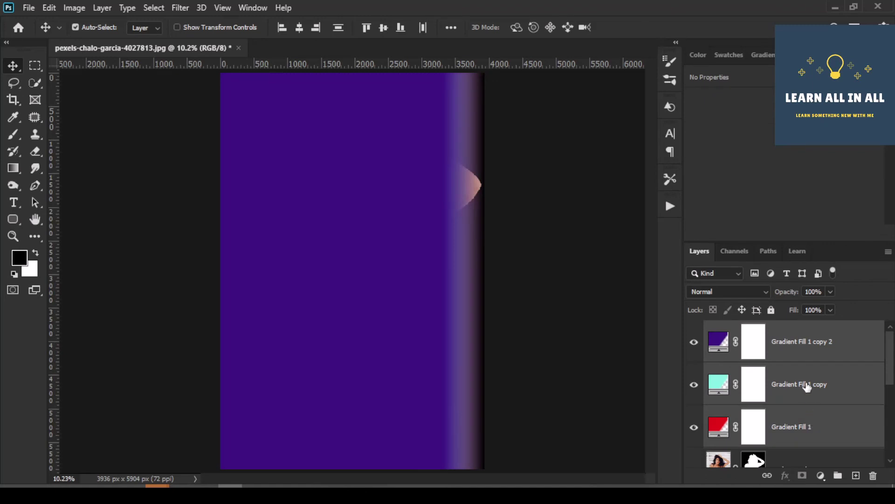
{"action": "left_click", "coordinate": [709, 292]}
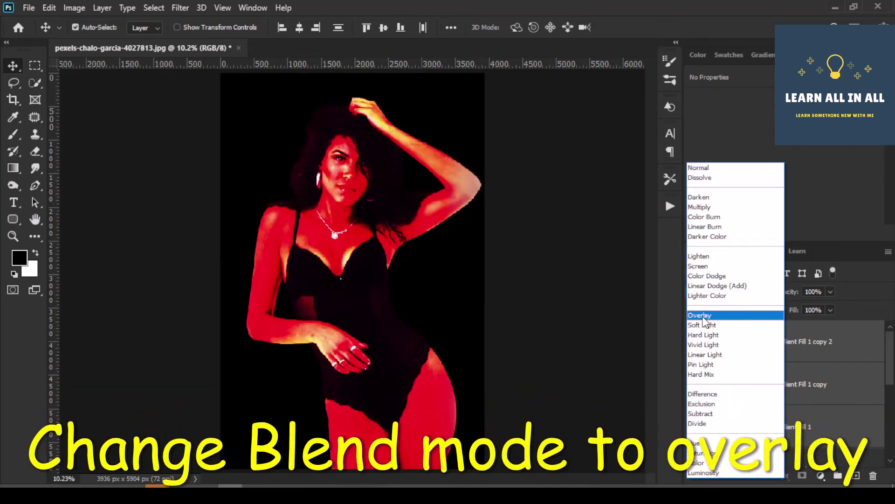
{"action": "left_click", "coordinate": [705, 317]}
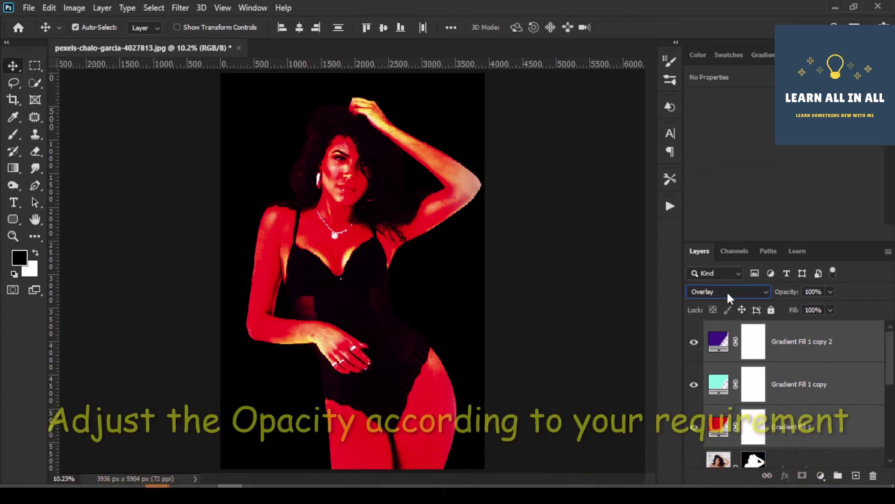
{"action": "left_click", "coordinate": [831, 293]}
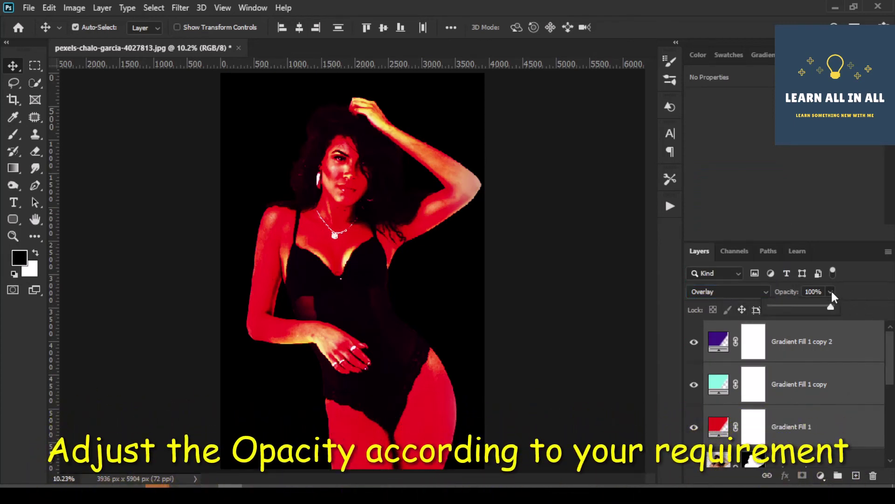
{"action": "left_click_drag", "start_coordinate": [831, 310], "coordinate": [809, 310]}
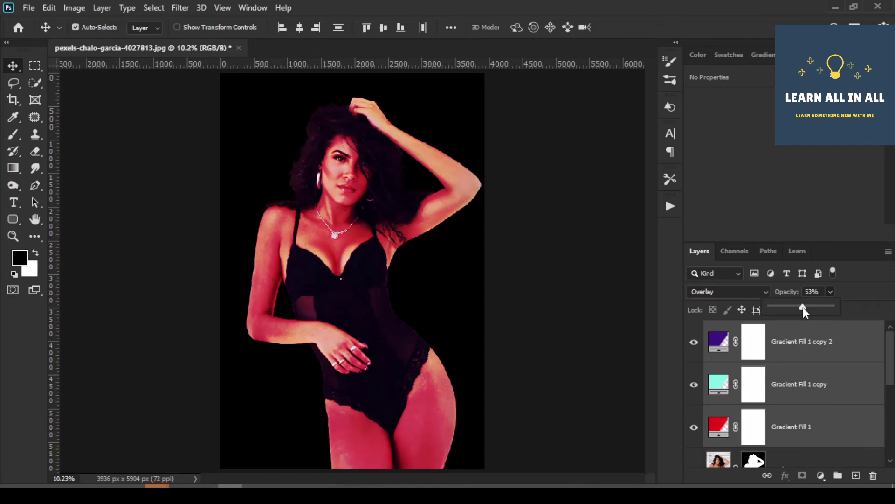
{"action": "left_click_drag", "start_coordinate": [803, 310], "coordinate": [798, 309]}
{"action": "left_click", "coordinate": [830, 347]}
{"action": "double_click", "coordinate": [722, 339]}
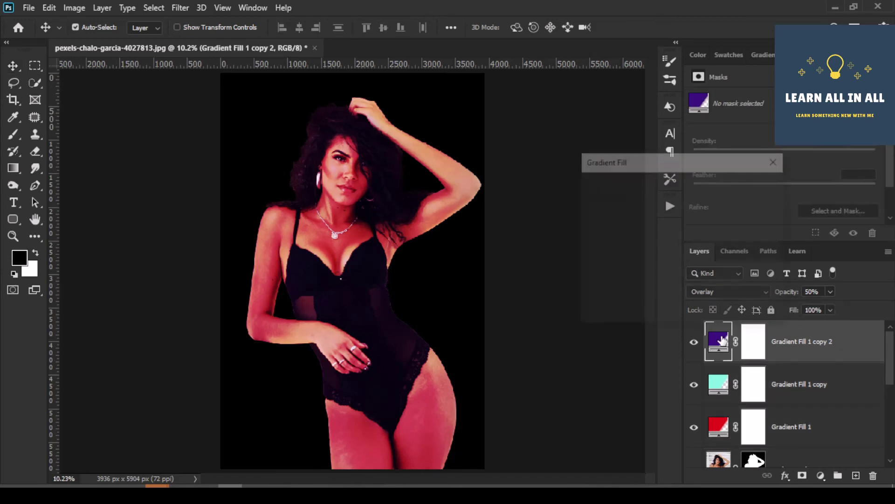
{"action": "left_click", "coordinate": [758, 184]}
{"action": "left_click", "coordinate": [755, 455]}
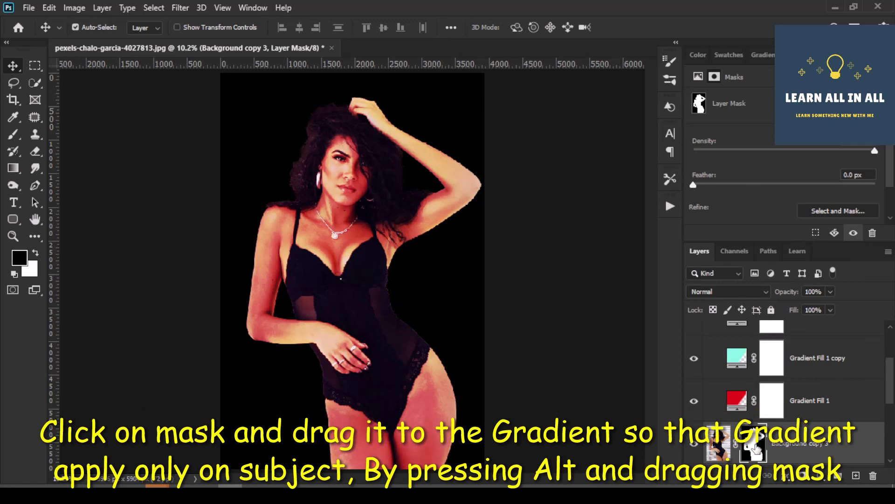
Replace the masks of Gradient Fill 1, copy and copy 2 with Background copy 3's mask
{"action": "left_click_drag", "start_coordinate": [756, 448], "coordinate": [775, 403]}
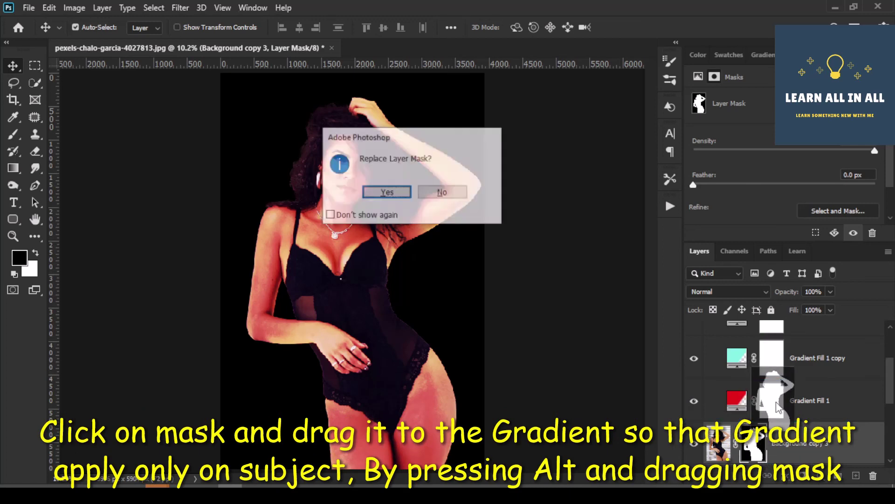
{"action": "left_click", "coordinate": [387, 192]}
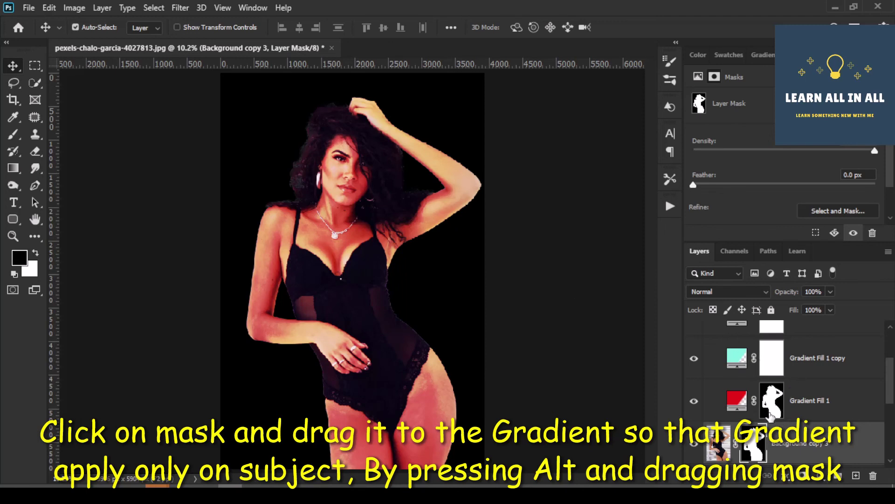
{"action": "left_click_drag", "start_coordinate": [771, 410], "coordinate": [772, 357]}
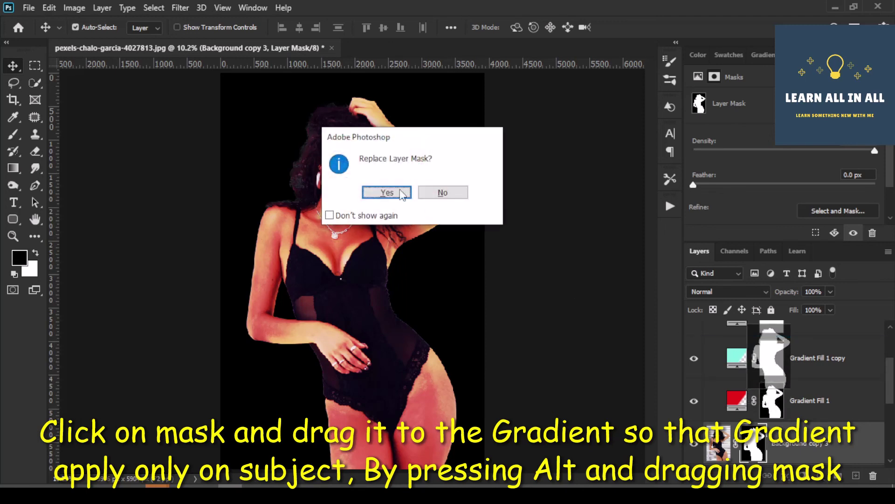
{"action": "left_click", "coordinate": [387, 192]}
{"action": "scroll", "coordinate": [755, 373], "scroll_direction": "up", "scroll_amount": 1}
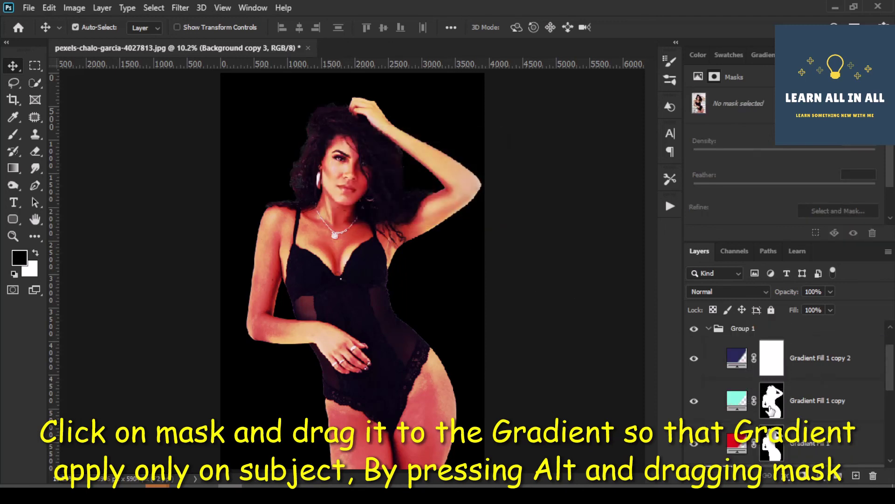
{"action": "left_click_drag", "start_coordinate": [770, 410], "coordinate": [772, 357]}
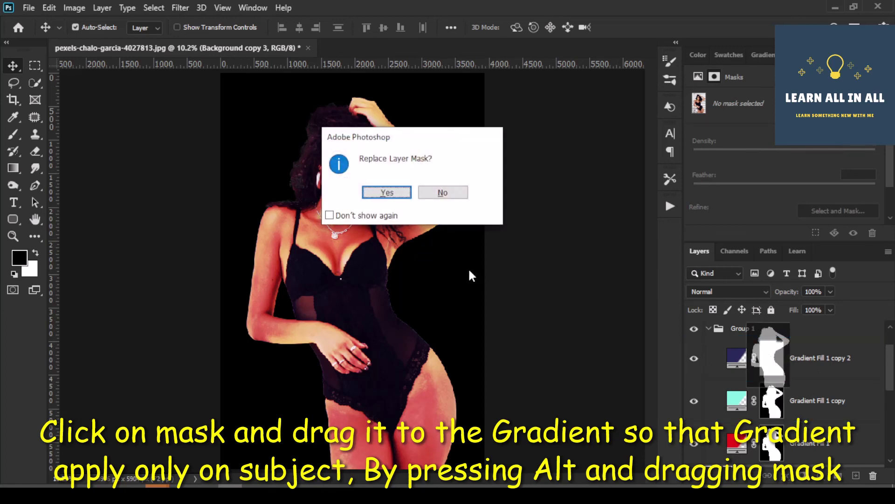
{"action": "left_click", "coordinate": [387, 192]}
{"action": "scroll", "coordinate": [740, 381], "scroll_direction": "up", "scroll_amount": 1}
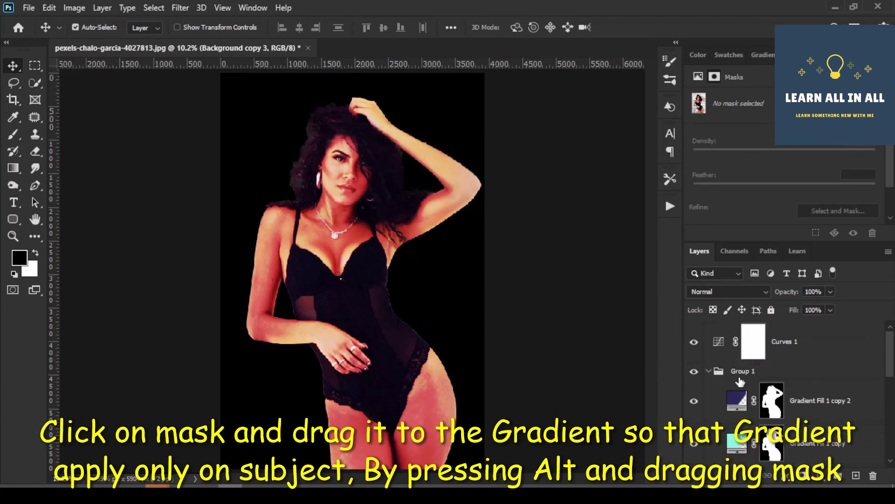
{"action": "left_click", "coordinate": [708, 371]}
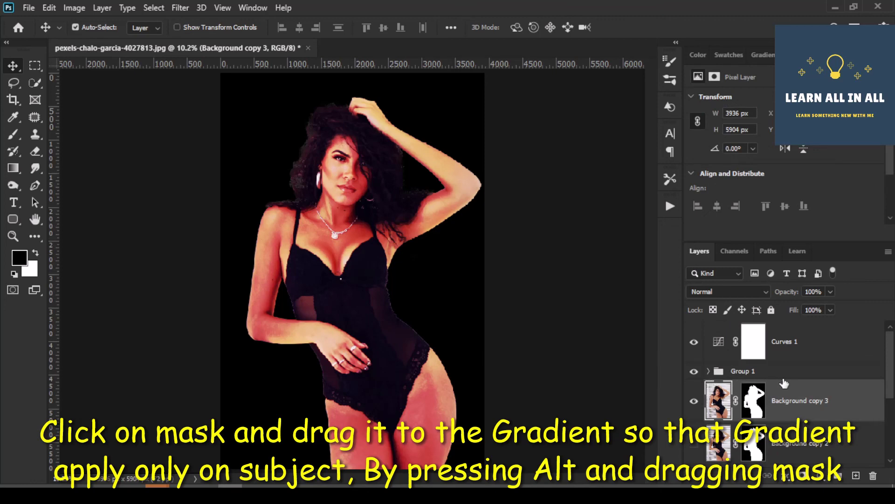
Group the layers from Curves 1 through Color Fill 1 into Group 2
{"action": "left_click", "coordinate": [793, 345]}
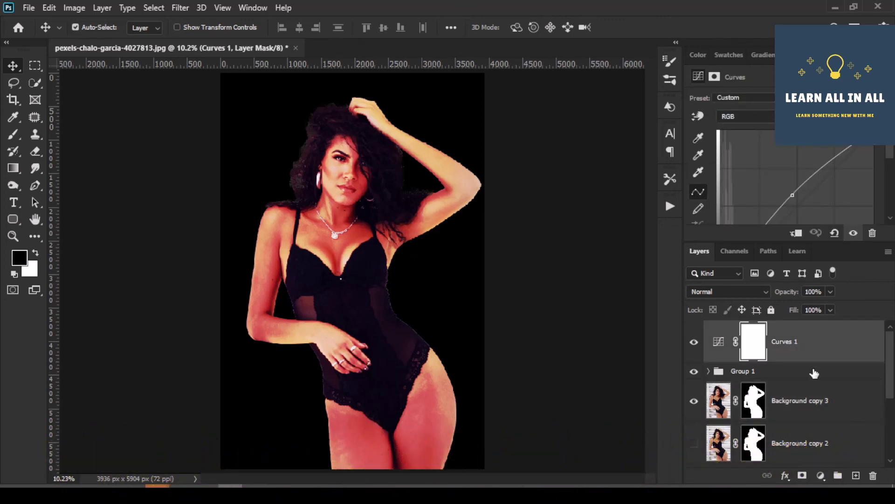
{"action": "scroll", "coordinate": [814, 373], "scroll_direction": "down", "scroll_amount": 3}
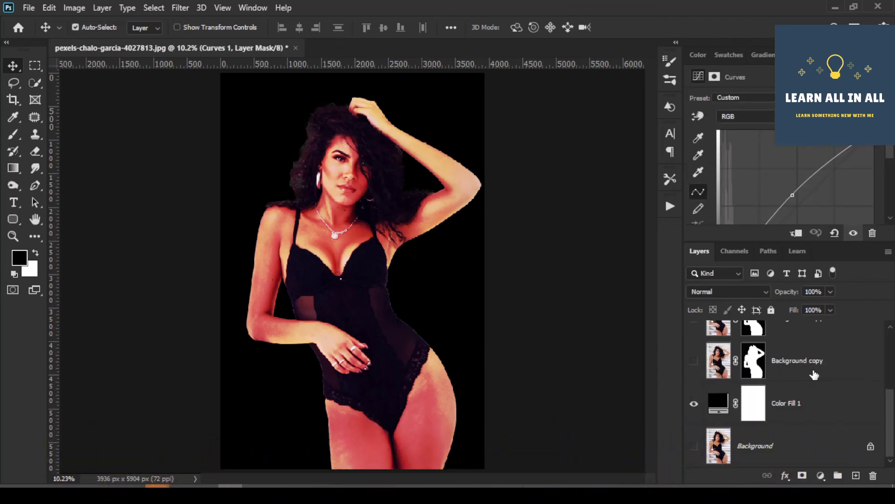
{"action": "left_click", "coordinate": [829, 412], "text": "shift"}
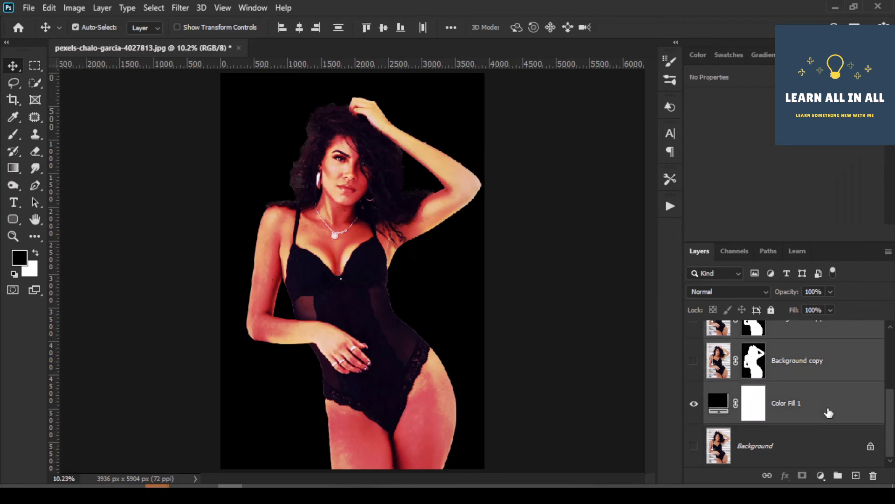
{"action": "key", "text": "ctrl+j"}
{"action": "scroll", "coordinate": [828, 413], "scroll_direction": "up", "scroll_amount": 1}
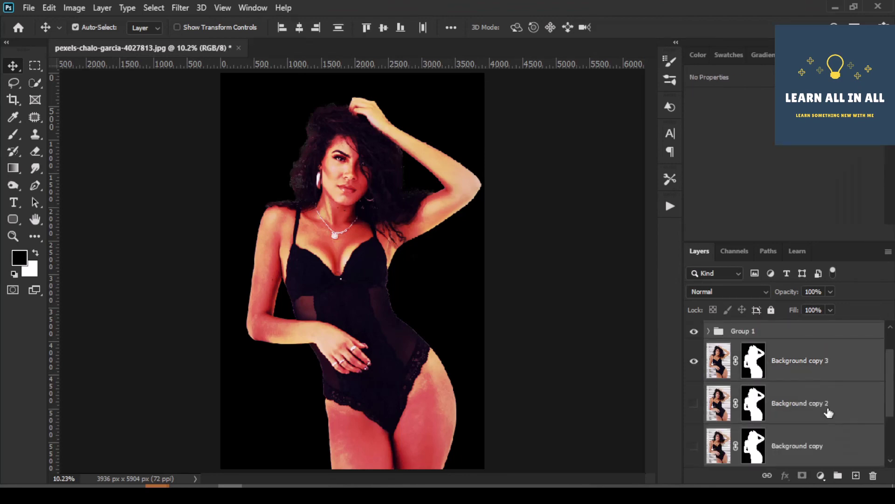
{"action": "scroll", "coordinate": [829, 413], "scroll_direction": "up", "scroll_amount": 2}
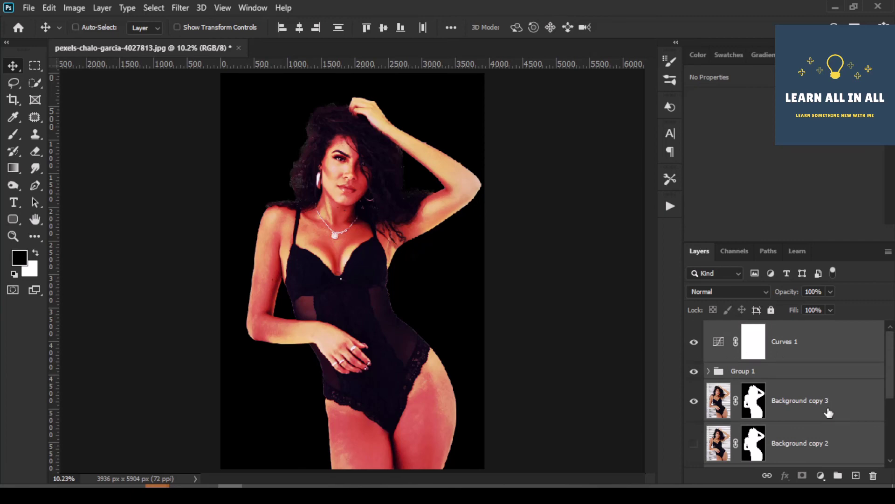
{"action": "key", "text": "ctrl+g"}
Toggle Group 2's visibility to compare before and after, ending with the edit shown
{"action": "left_click", "coordinate": [694, 329]}
{"action": "left_click", "coordinate": [694, 328]}
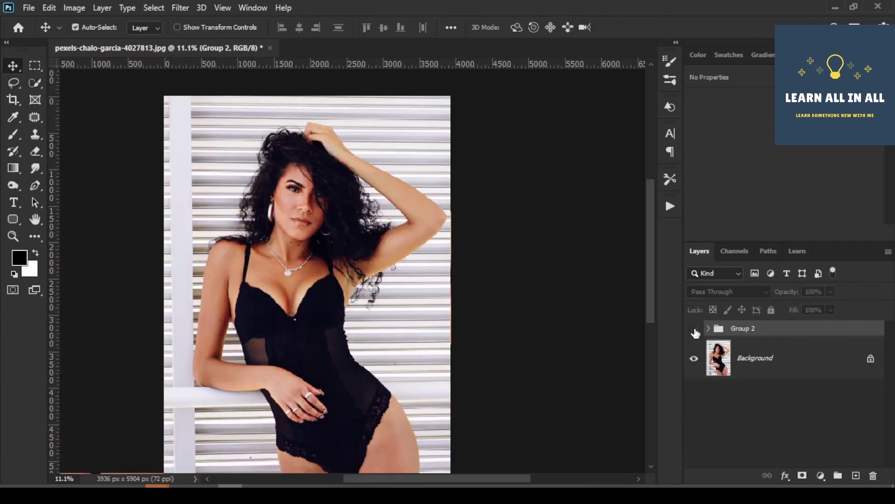
{"action": "left_click", "coordinate": [694, 328]}
{"action": "left_click", "coordinate": [694, 328]}
{"action": "left_click", "coordinate": [694, 329]}
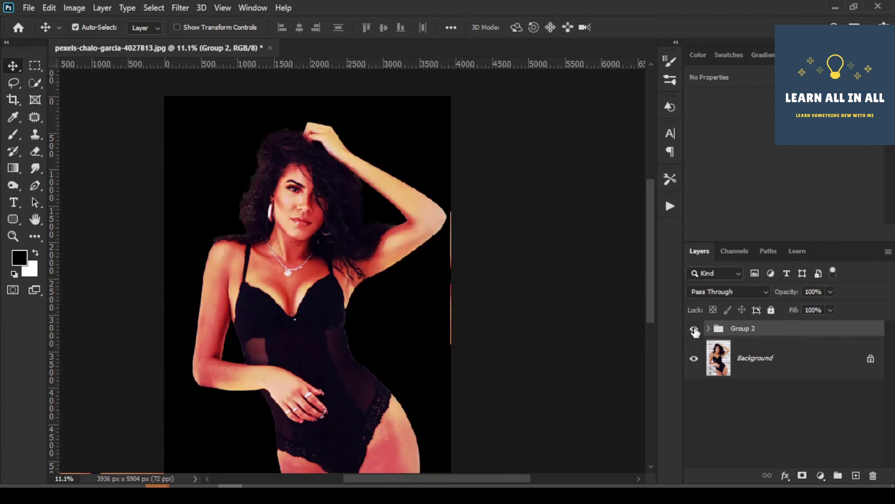